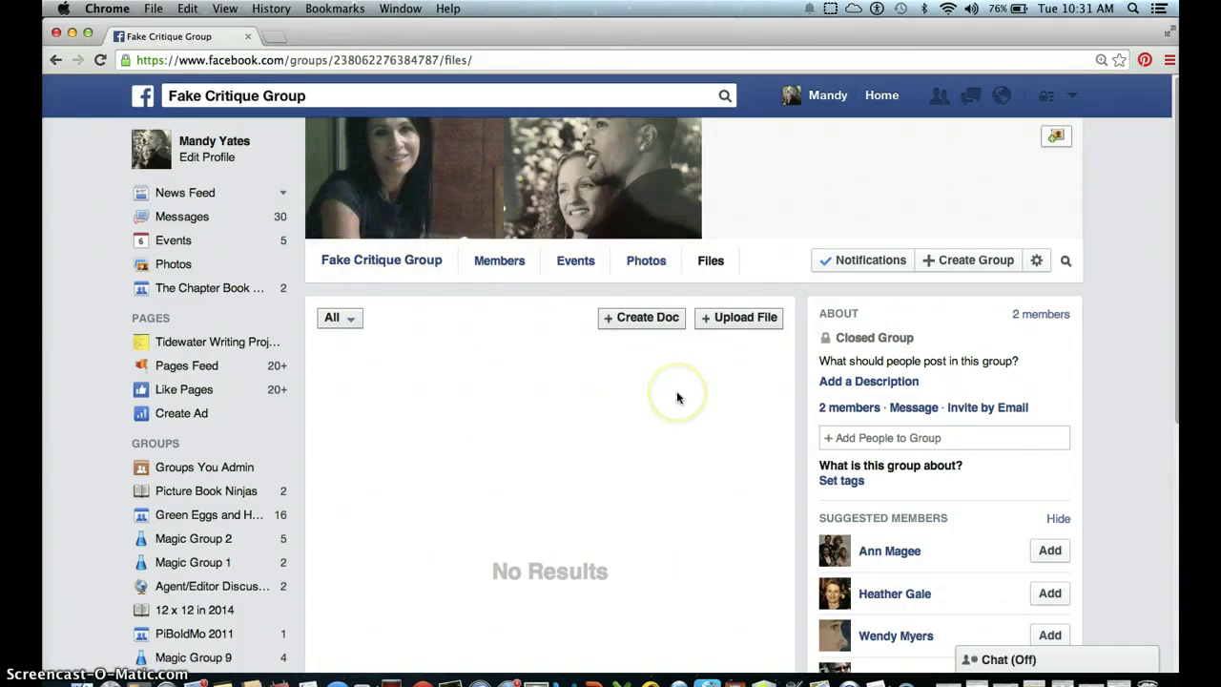
Step: Go back to the Fake Critique Group's main discussion page
click(558, 396)
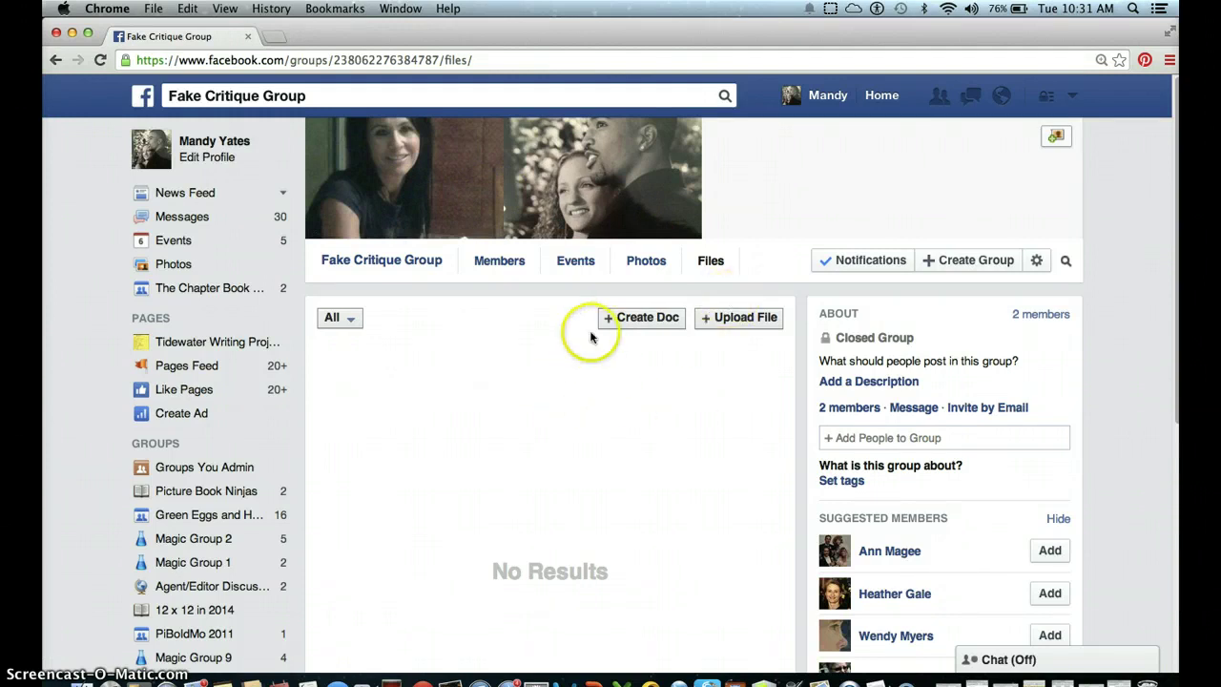
click(360, 266)
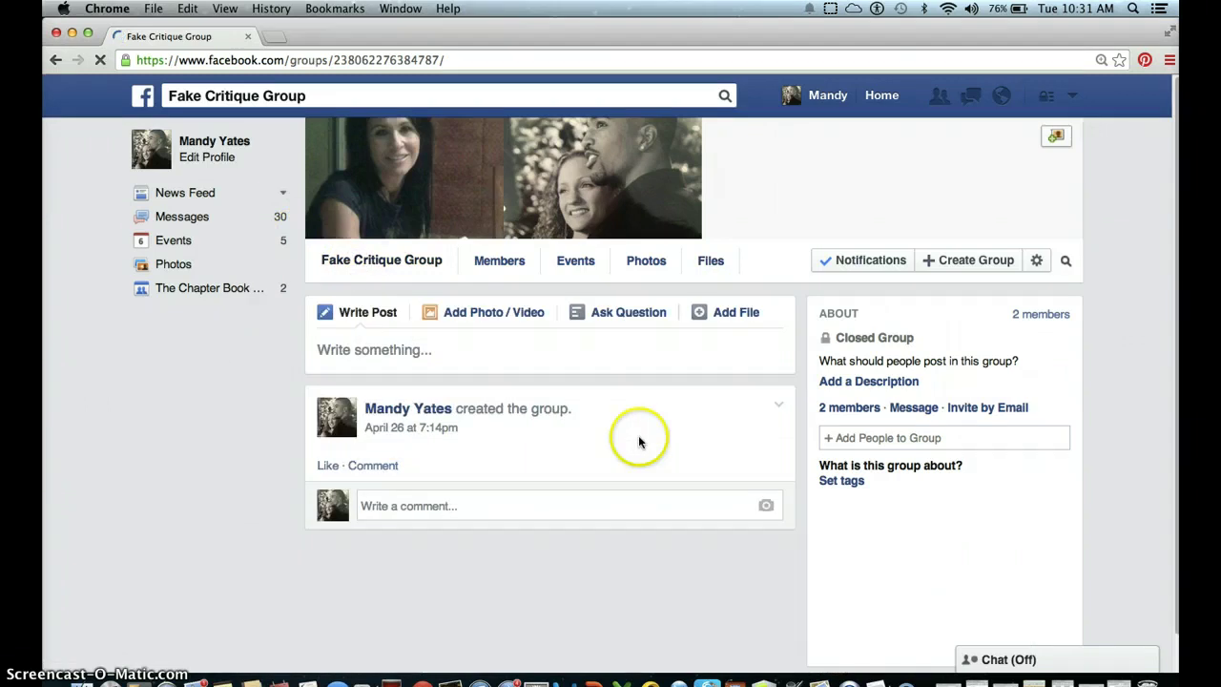
Step: Attach Sunshine on My Shoulders- MY from the 1 Fake Manuscripts folder to a new group post
click(723, 315)
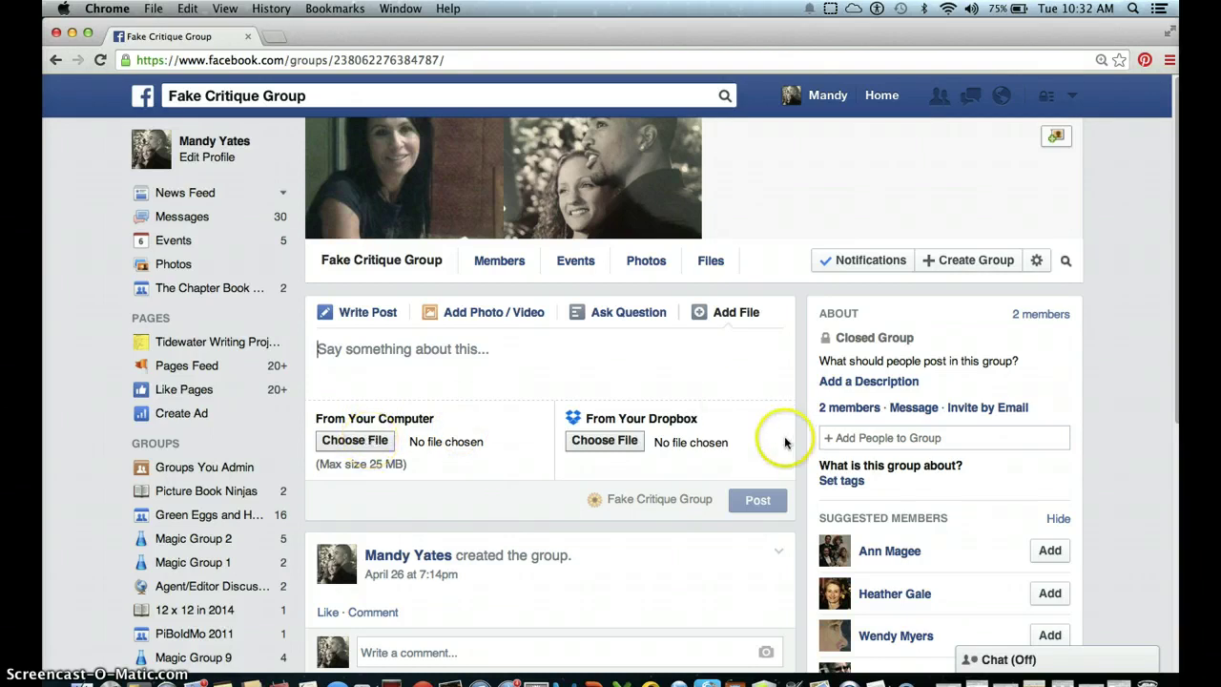
click(358, 442)
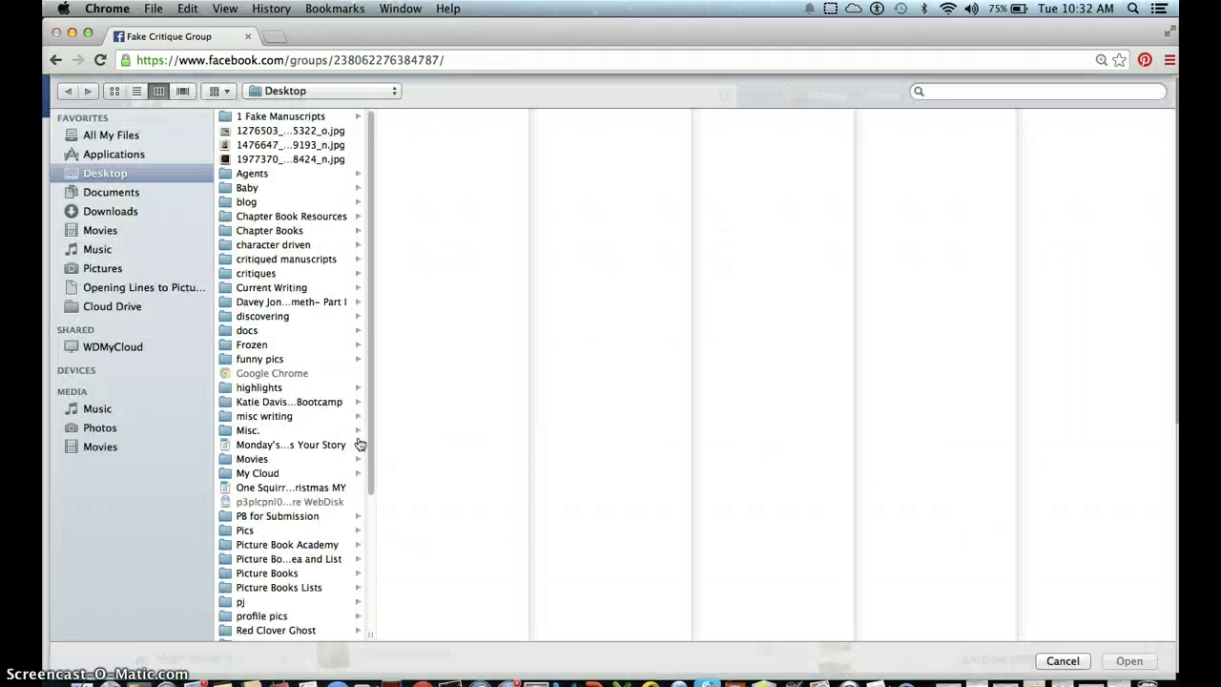
click(250, 119)
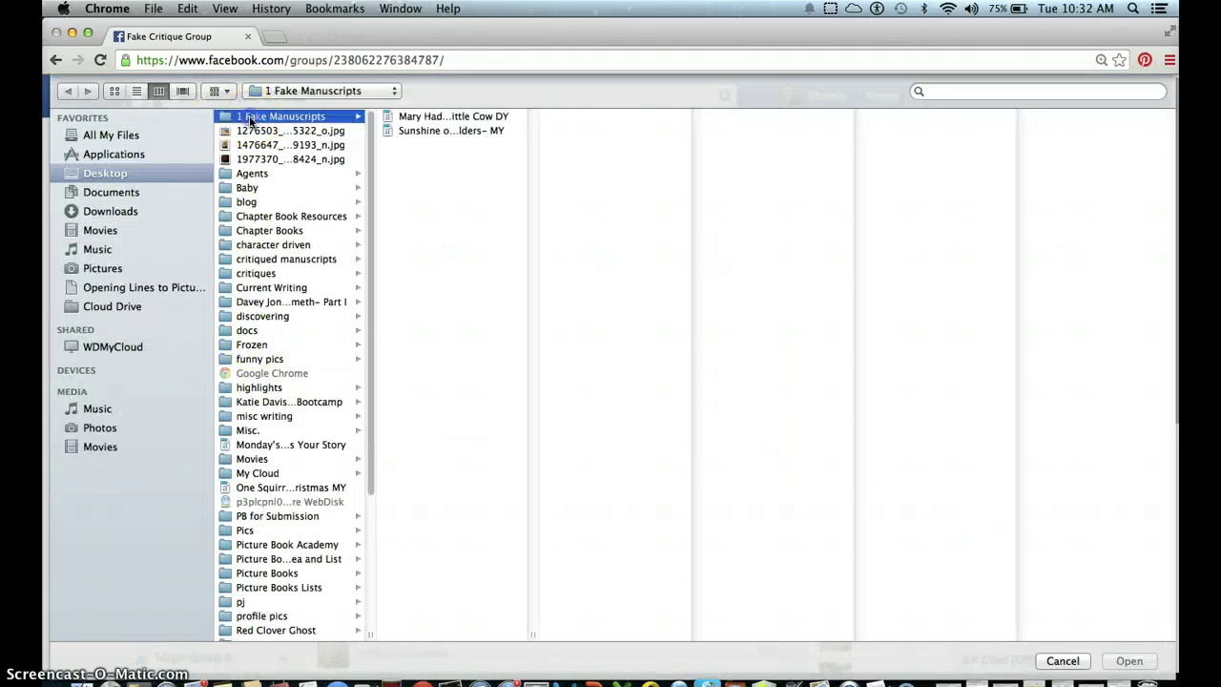
click(436, 130)
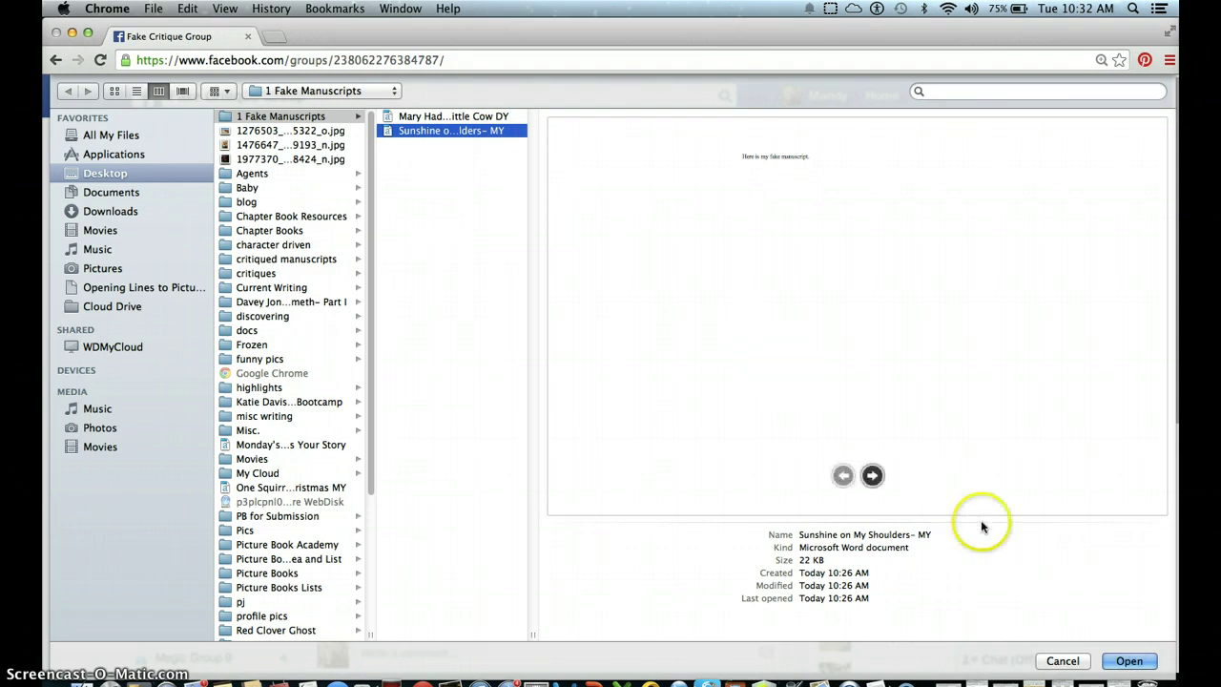
click(1131, 661)
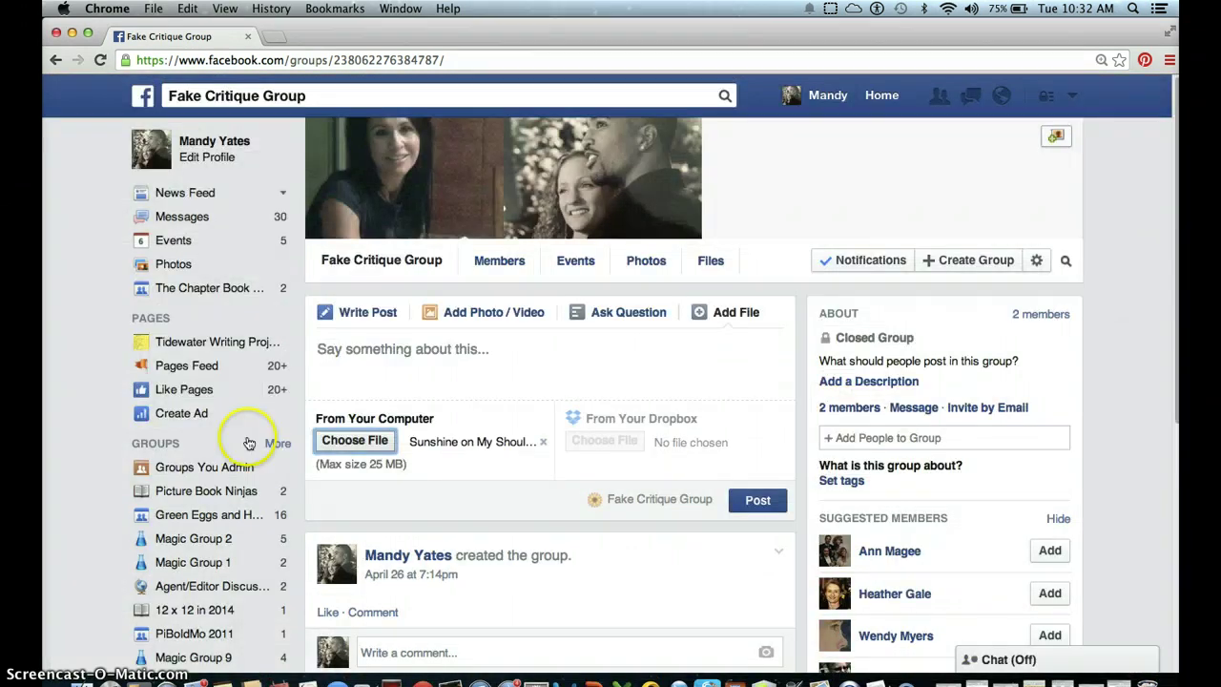
Step: Publish the manuscript post with the note 'Here is my manuscript. Hope you enjoy!'
click(347, 350)
text(He)
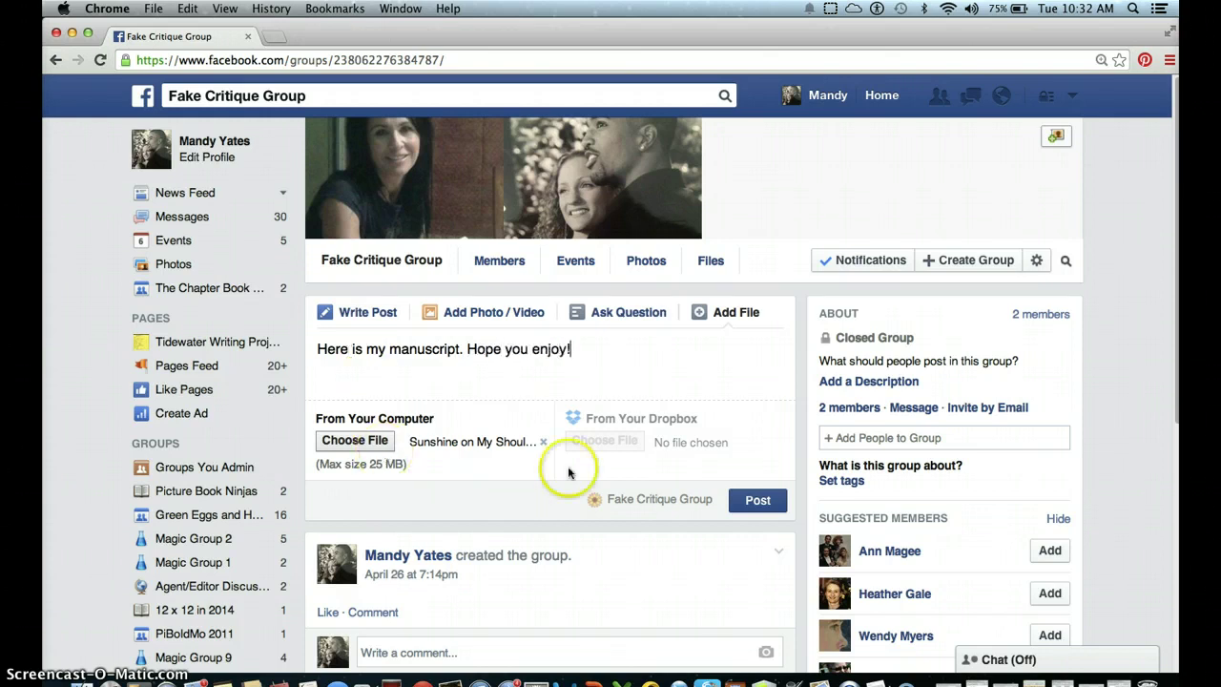
click(753, 509)
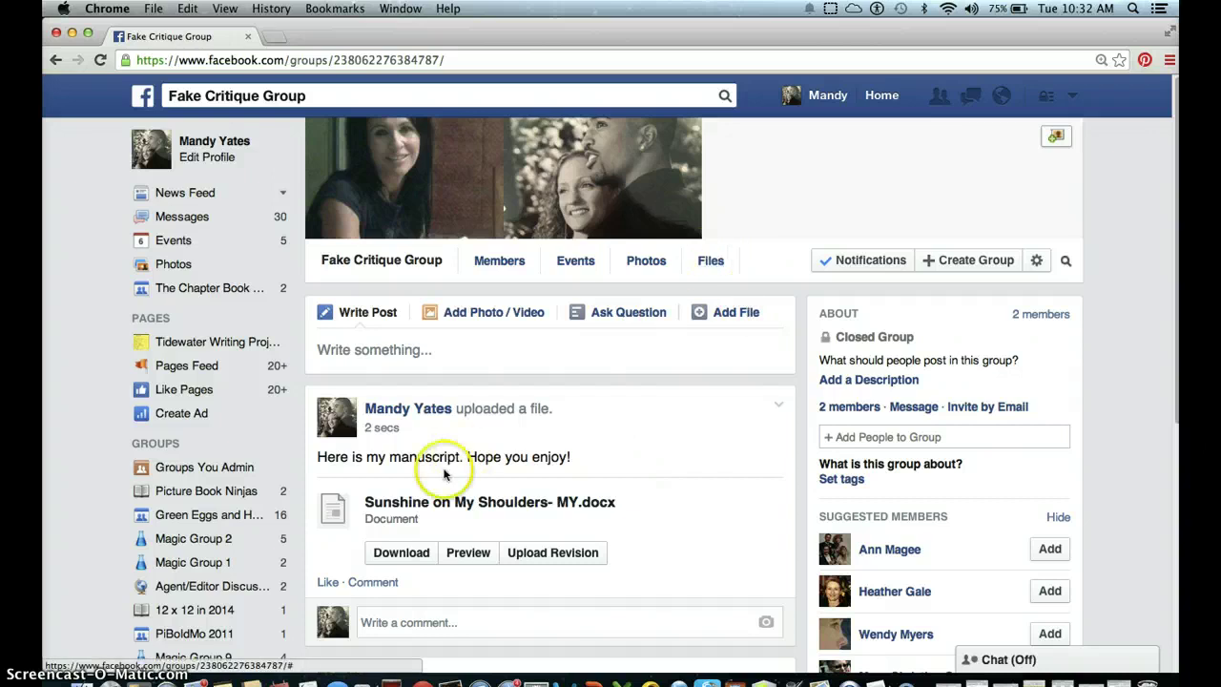
click(709, 258)
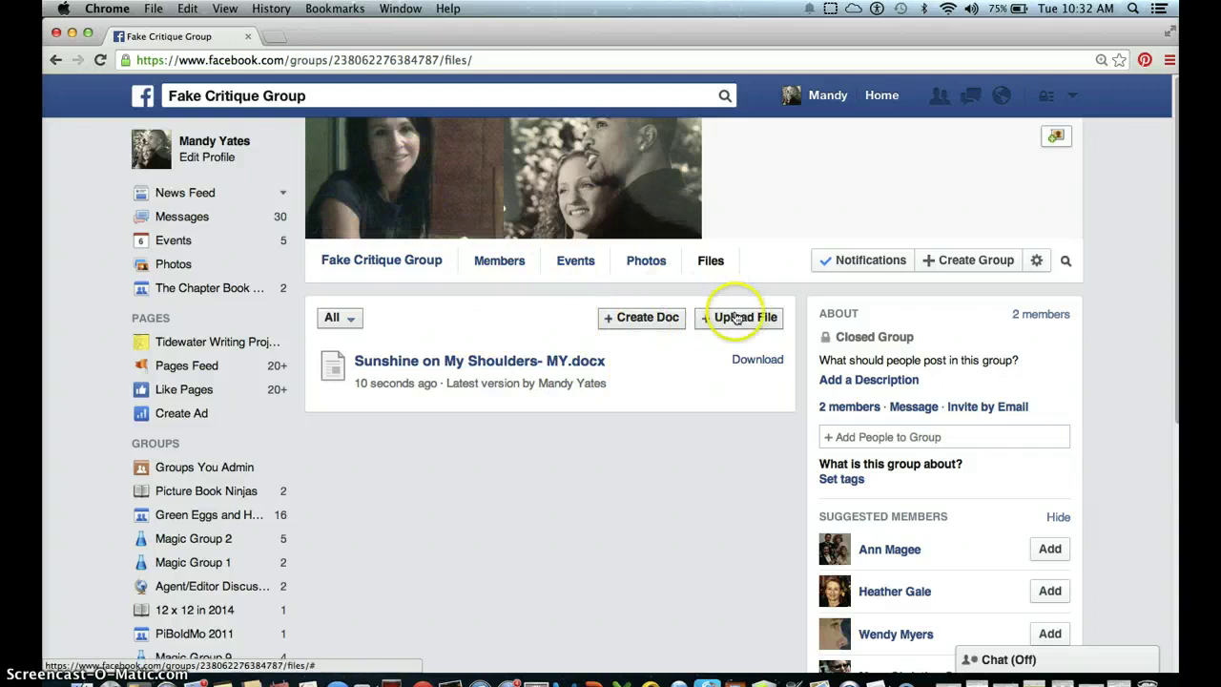
click(736, 316)
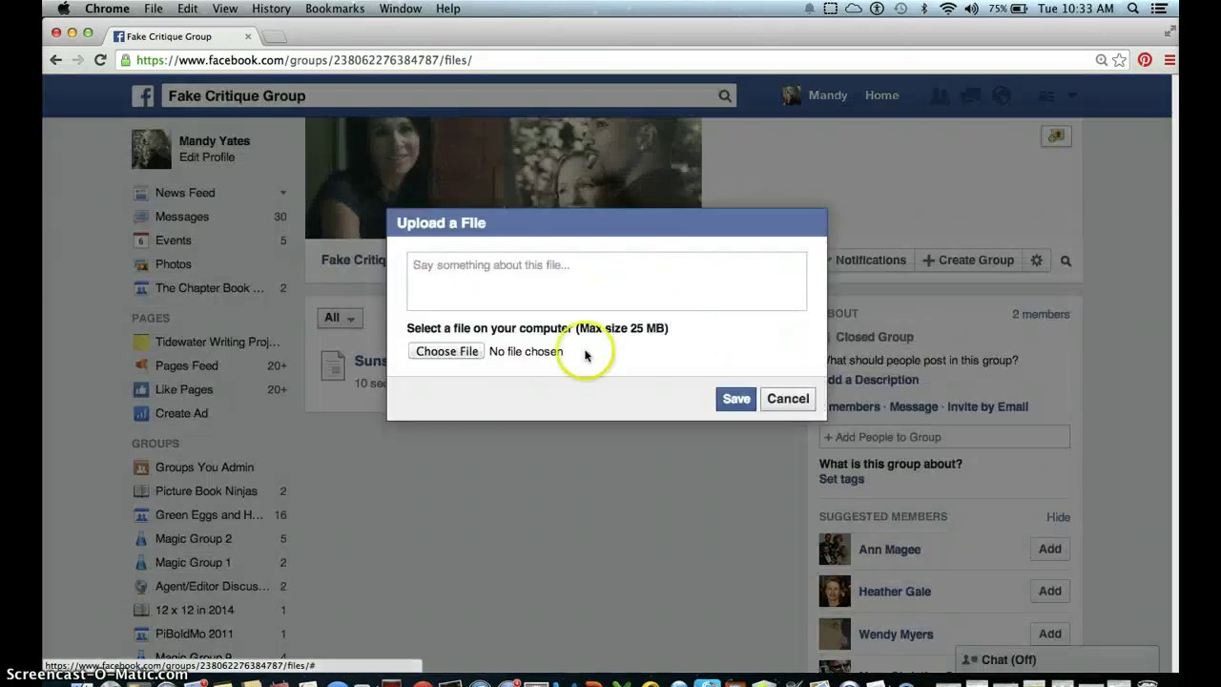
click(787, 398)
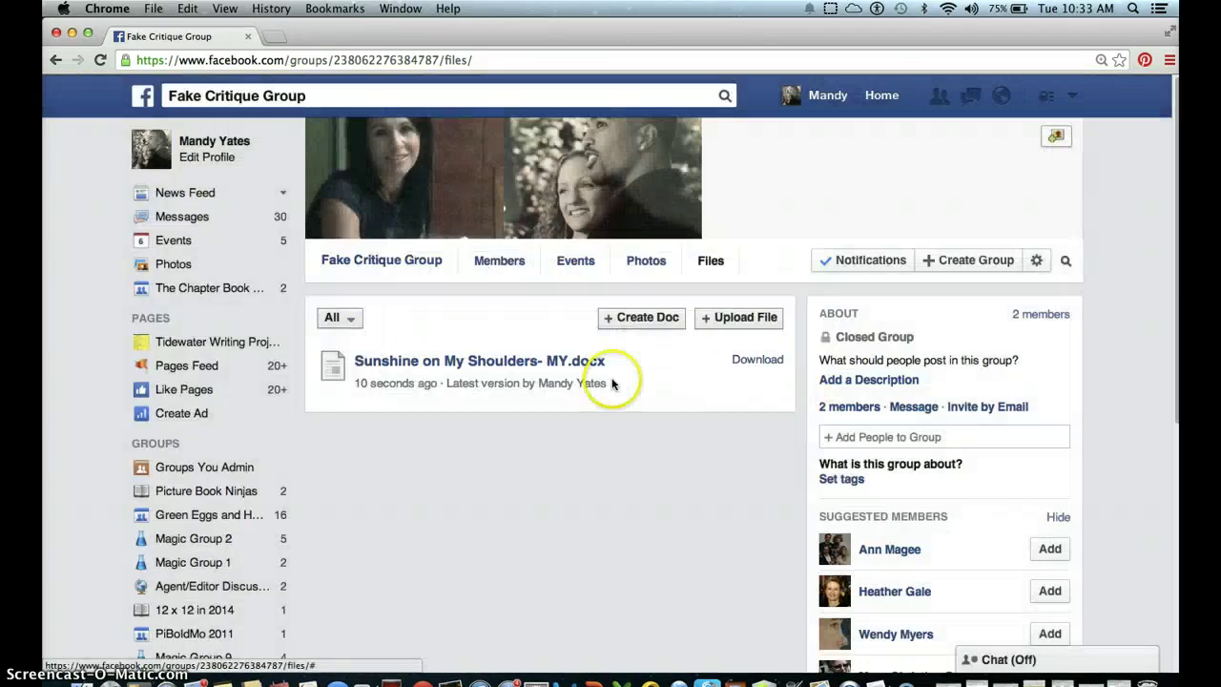
click(704, 260)
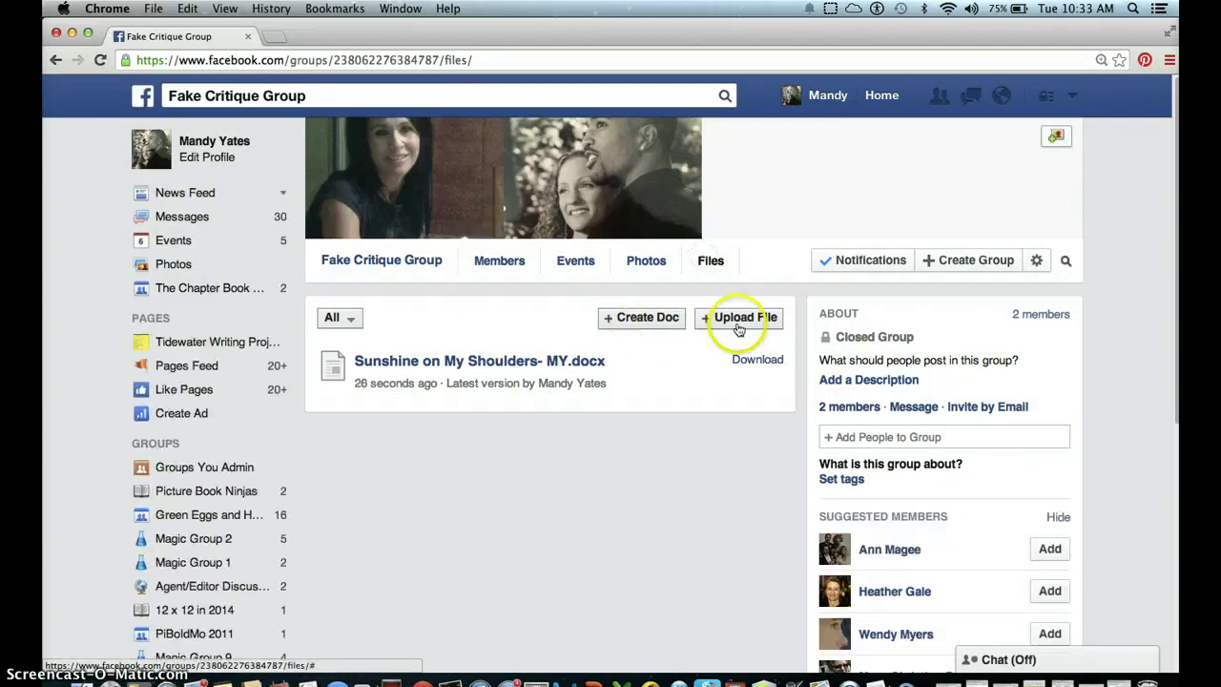
click(415, 266)
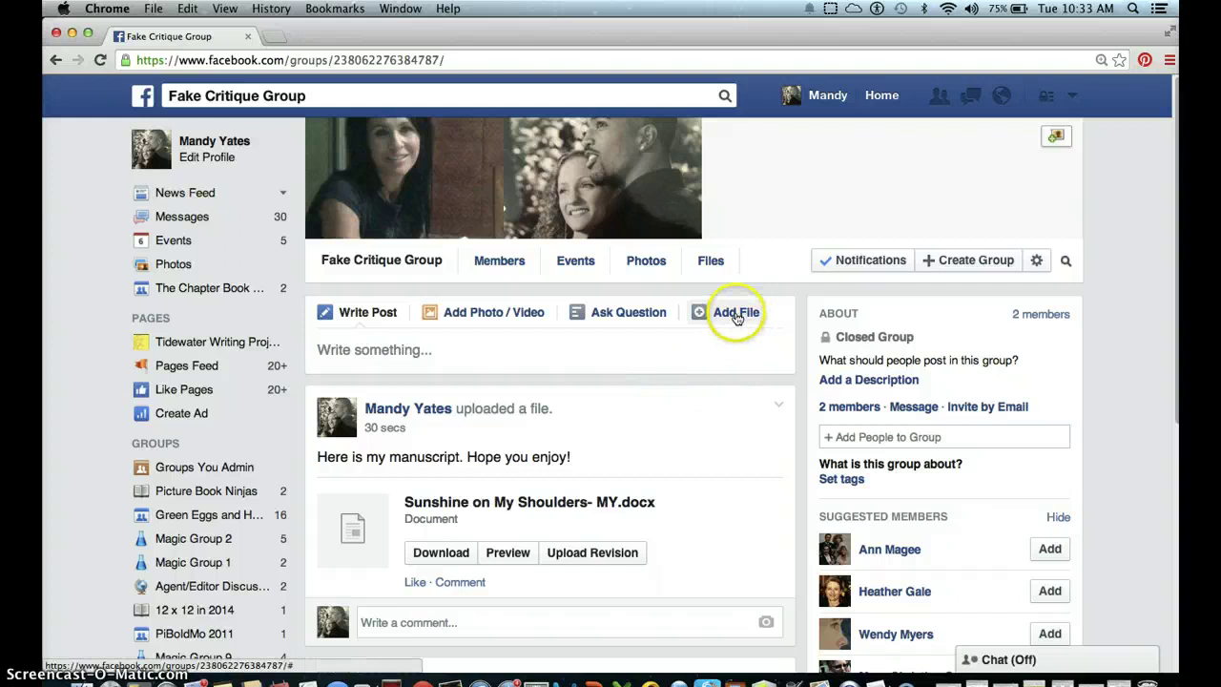
Step: Attach Mary Had A Little Cow DY from 1 Fake Manuscripts and post it without a note
click(736, 315)
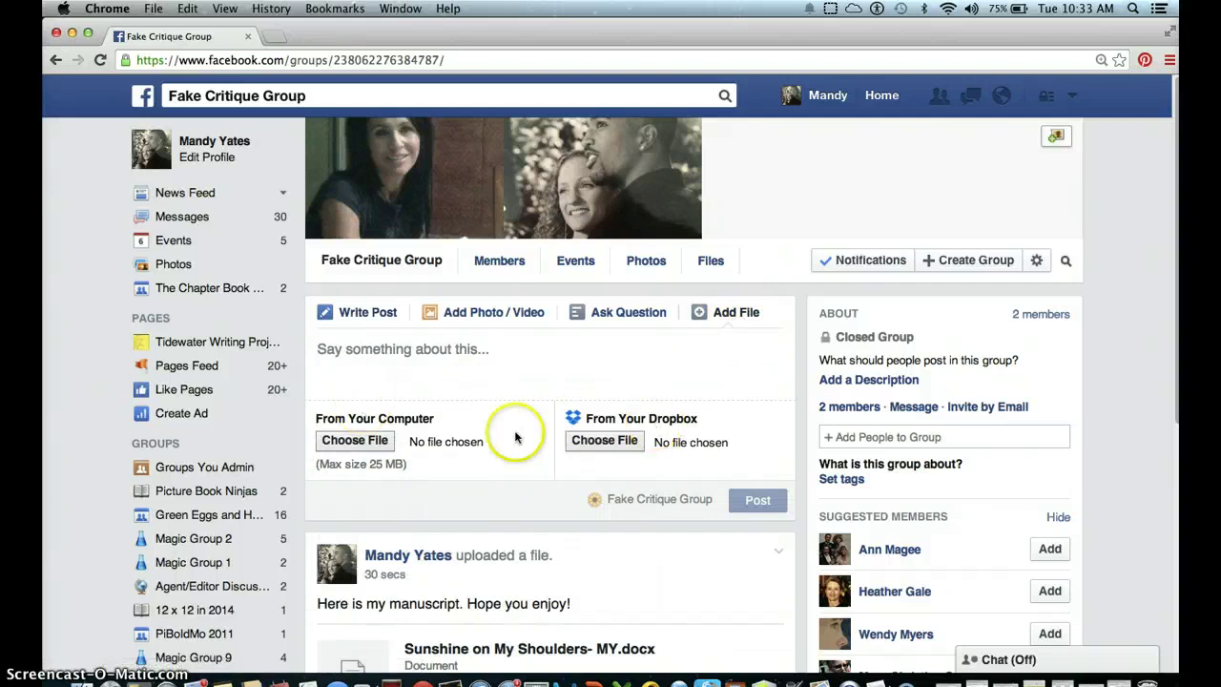
click(349, 440)
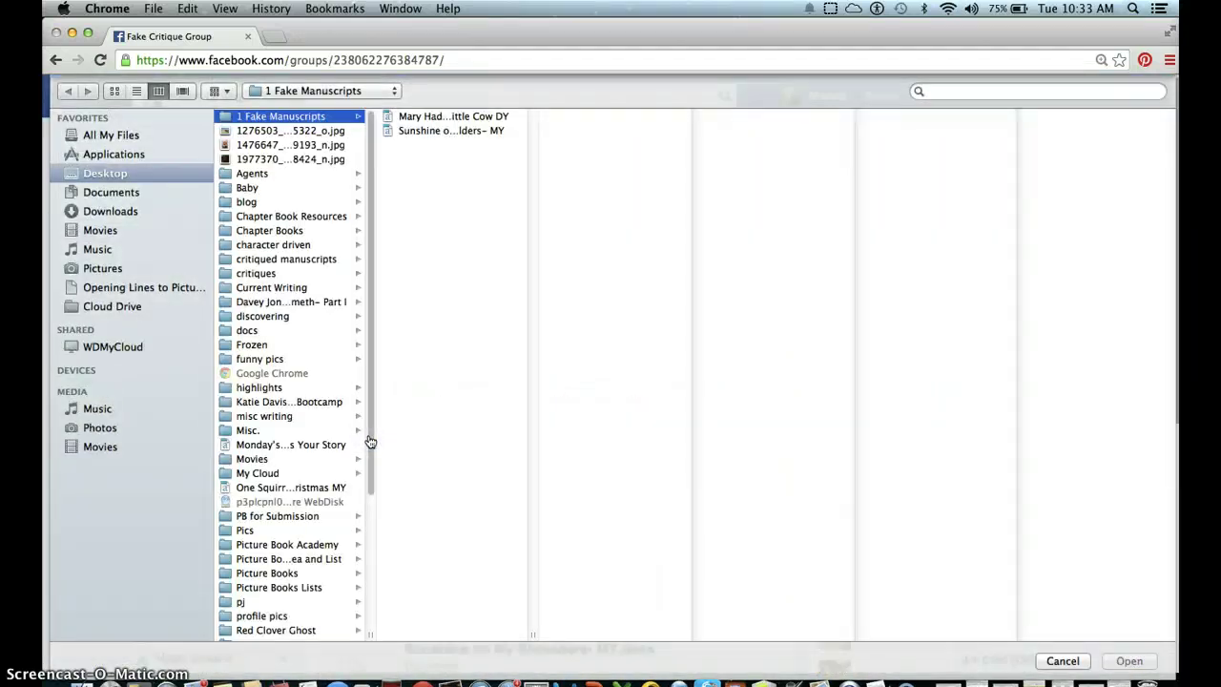
click(441, 117)
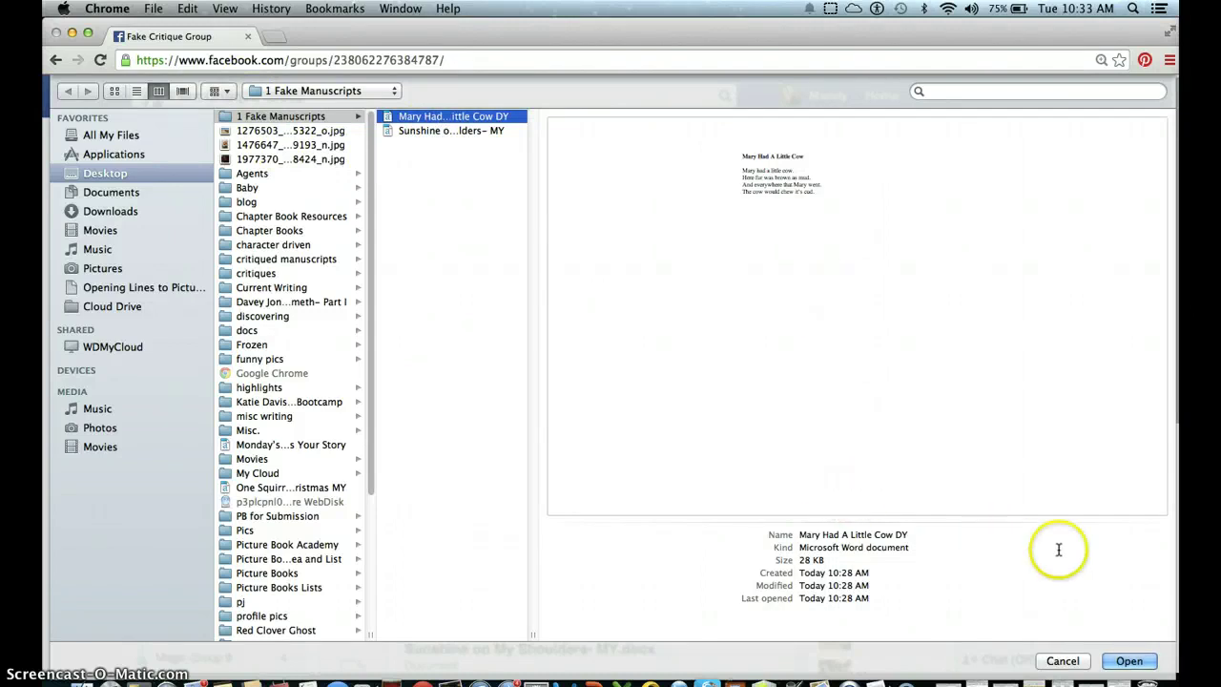
click(1128, 659)
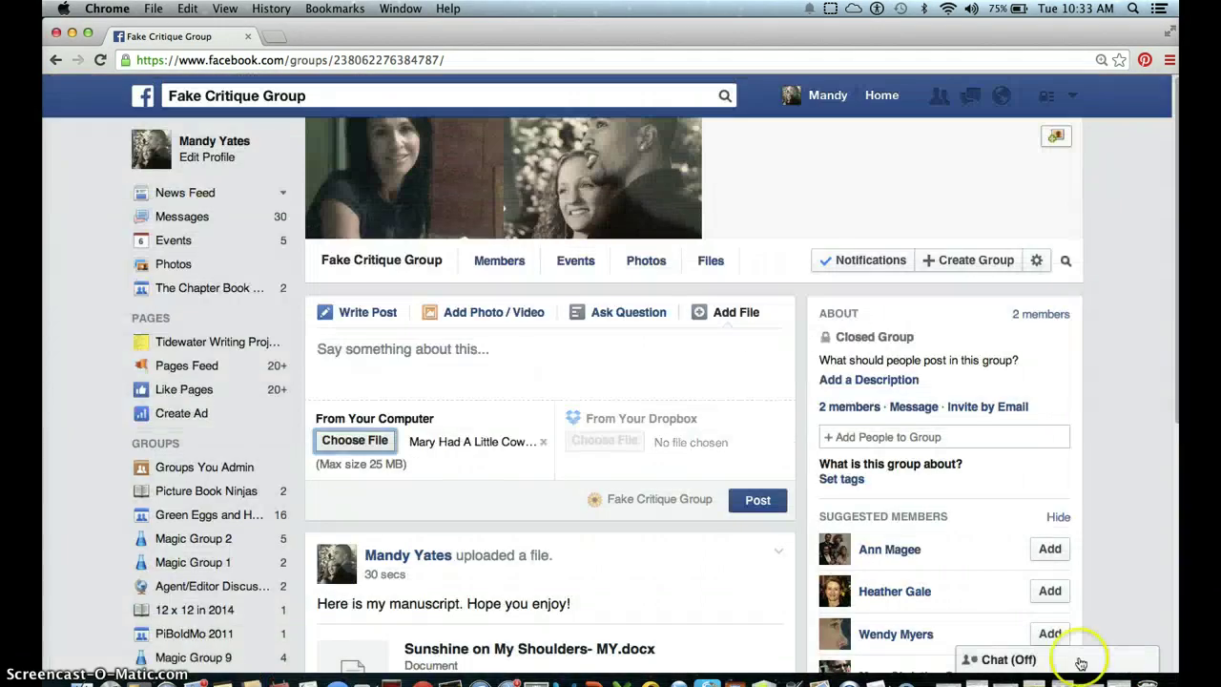
click(379, 364)
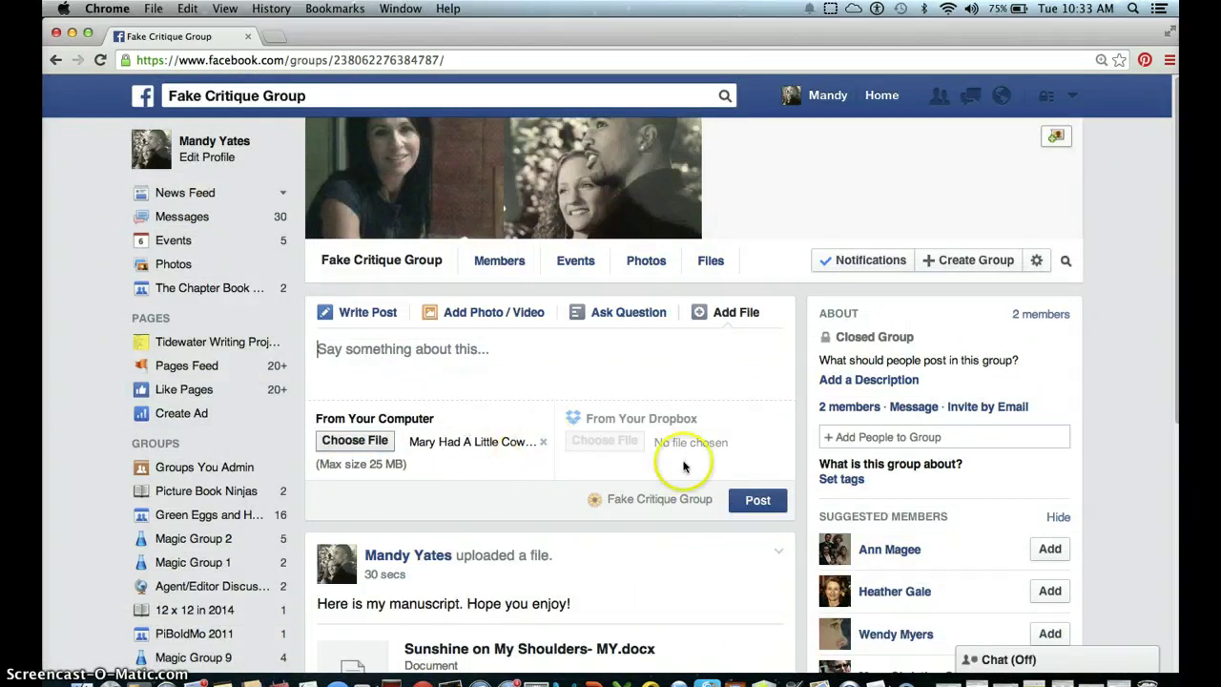
click(757, 500)
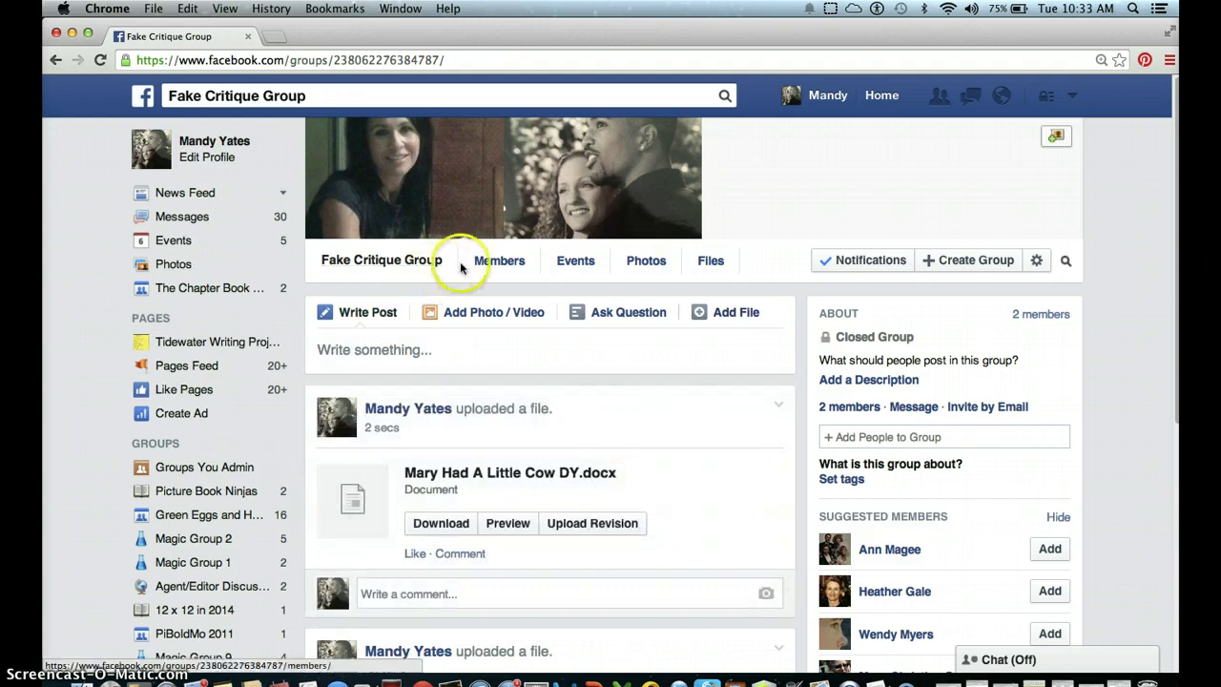
Step: Download Mary Had A Little Cow DY.docx from the group's Files list and open it in Word
click(423, 261)
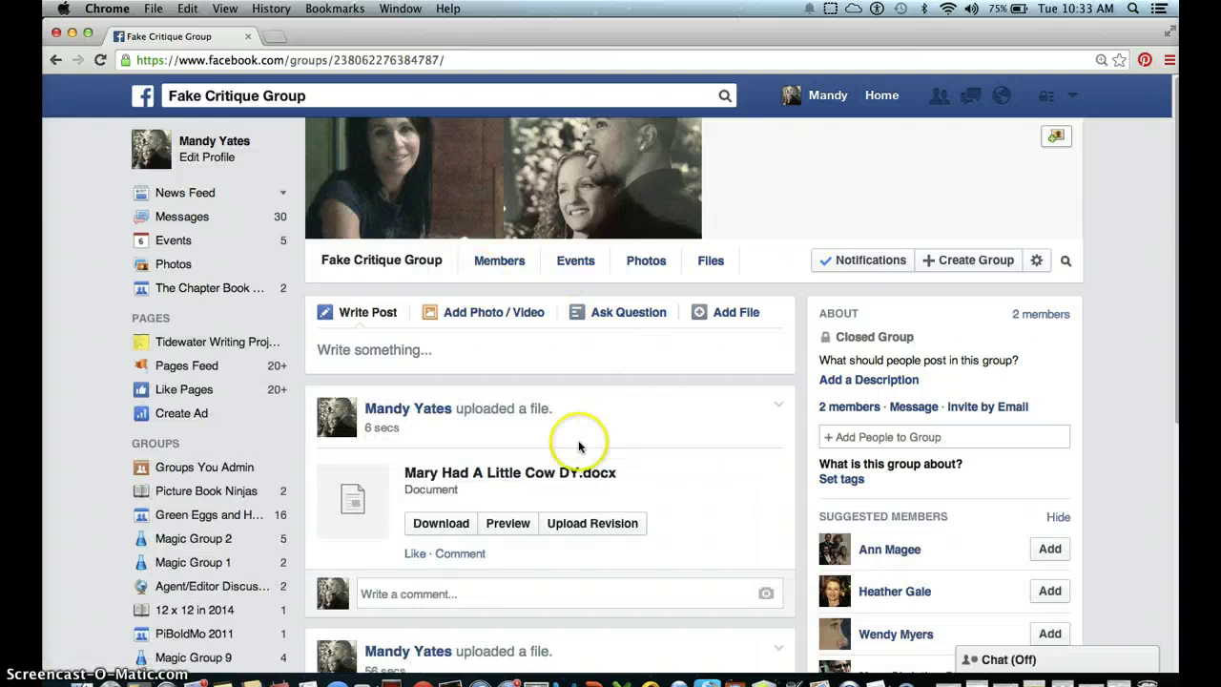
scroll(643, 486, down, 3)
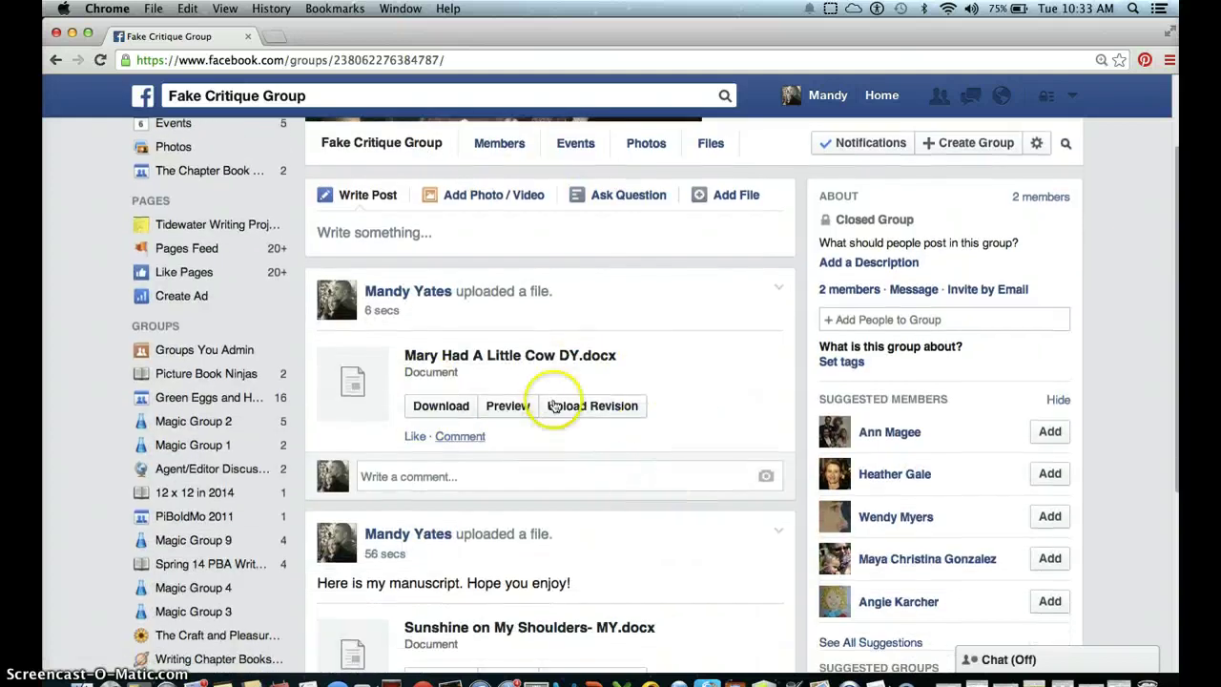
scroll(727, 318, up, 2)
scroll(729, 316, up, 1)
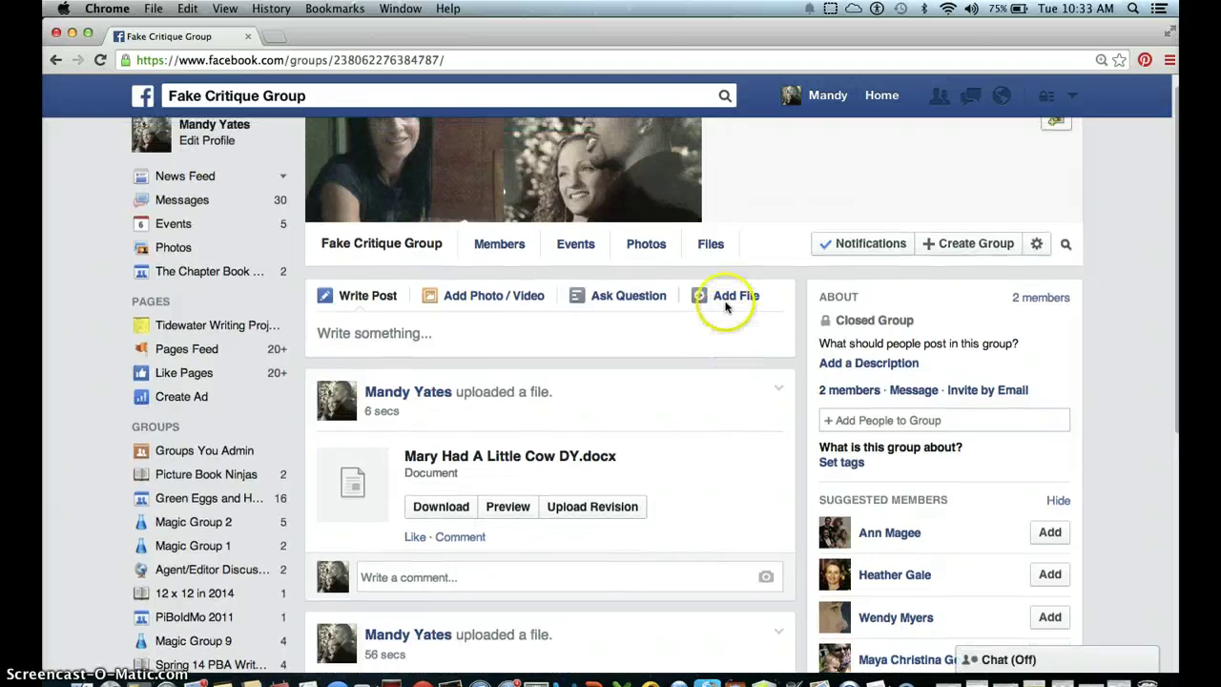
click(710, 242)
click(385, 405)
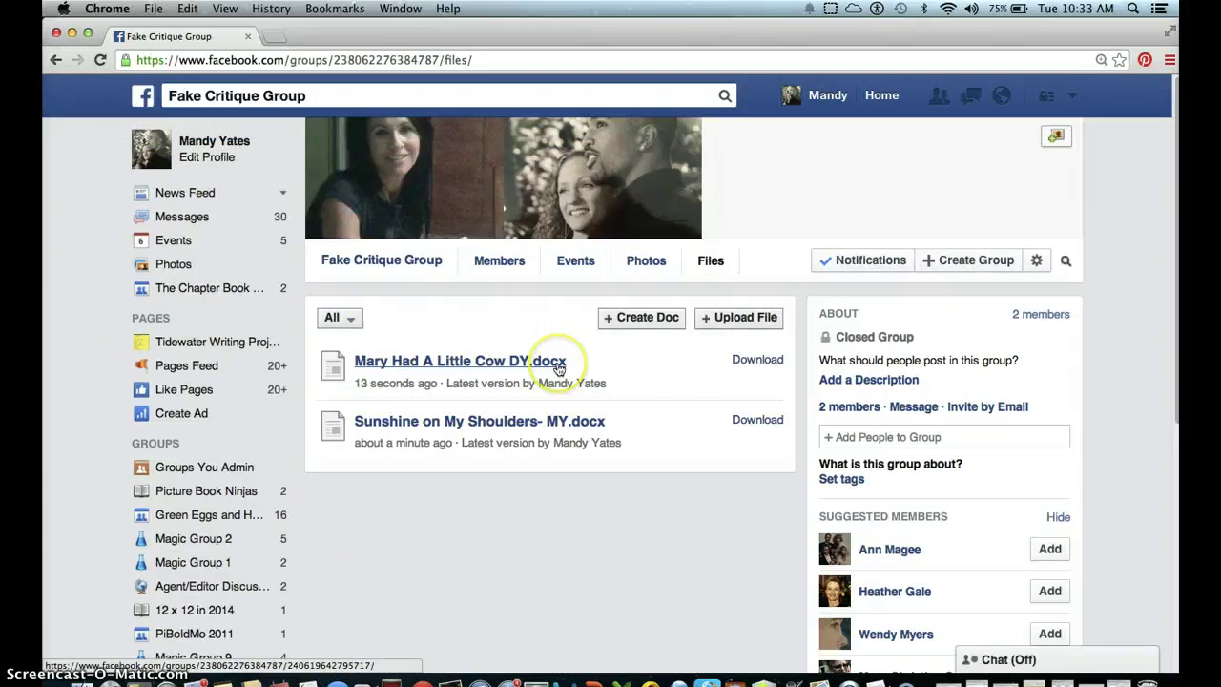
click(755, 360)
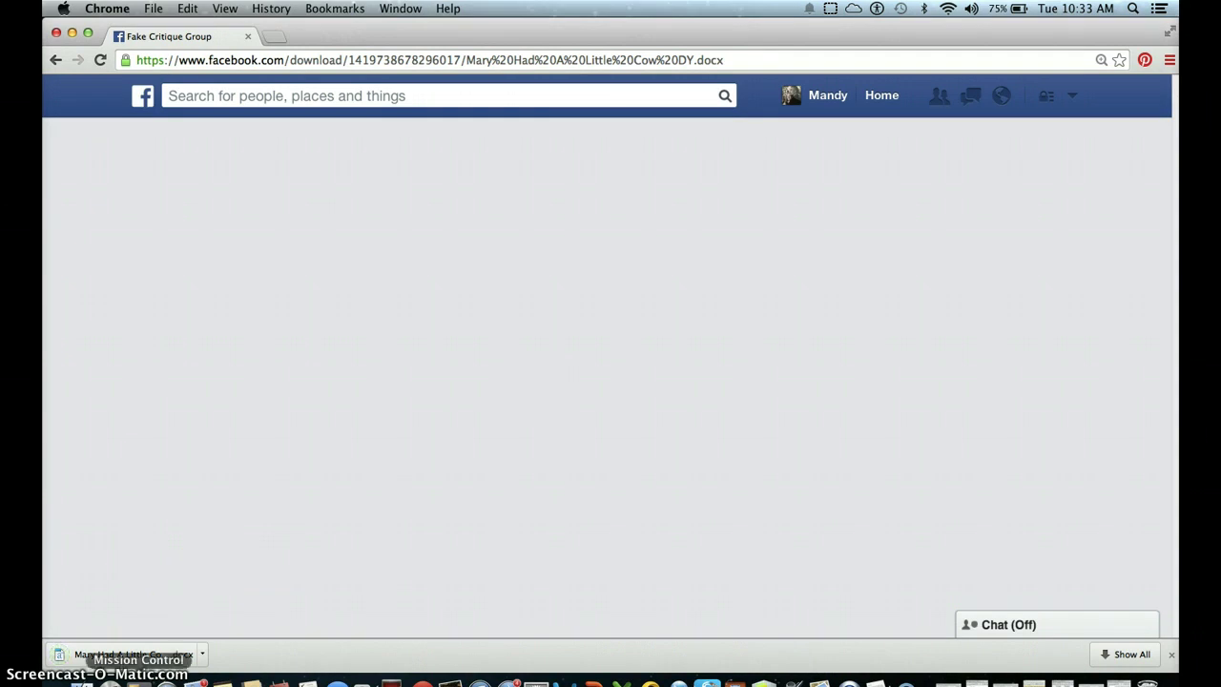
click(134, 656)
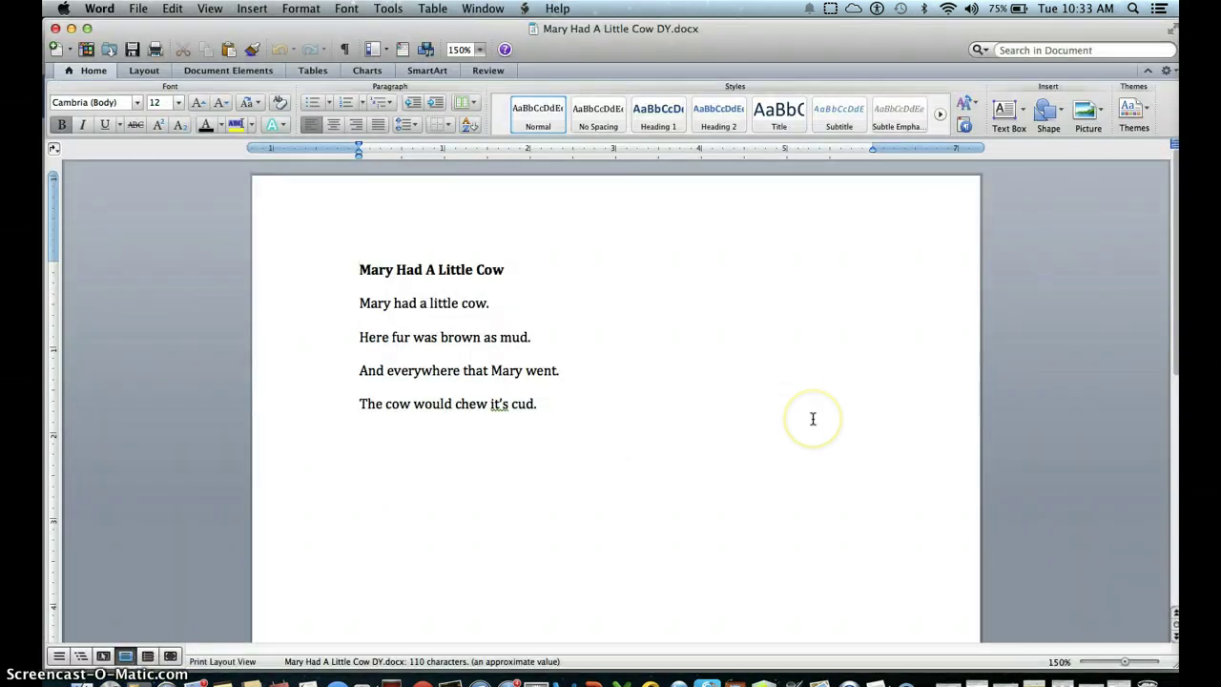
Step: Comment 'I really like the fact that it's a cow.' on the word 'cow.' in the first line
drag(407, 451, 520, 463)
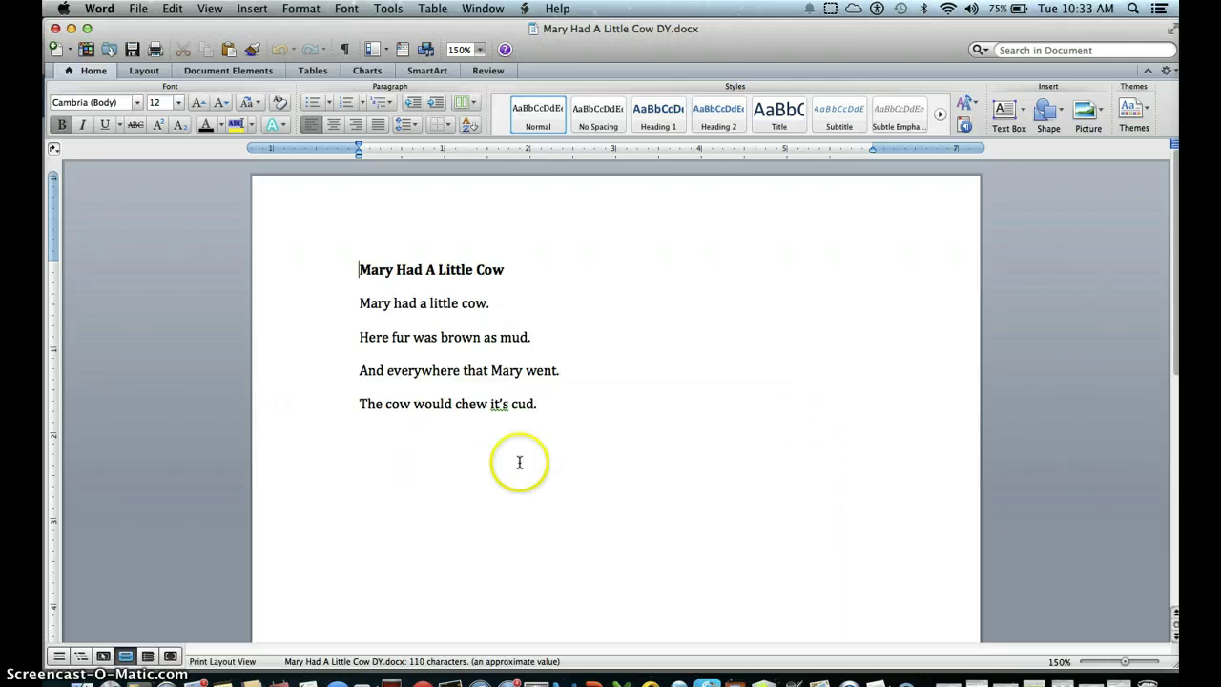
click(502, 304)
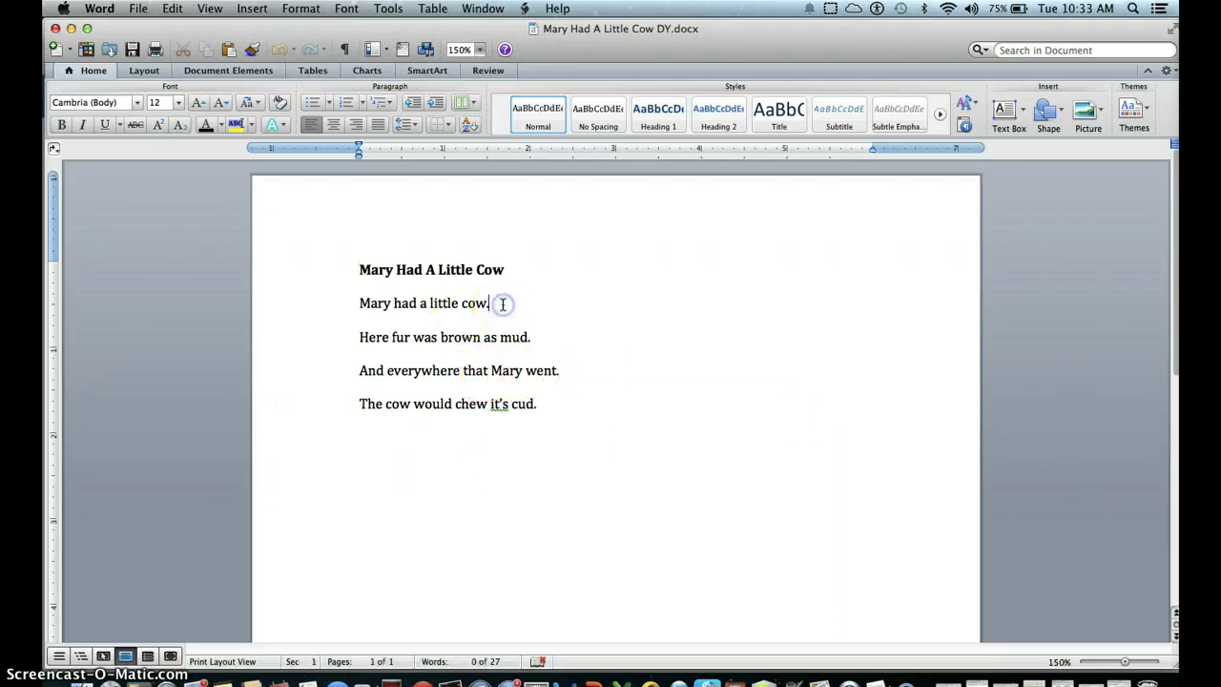
click(488, 72)
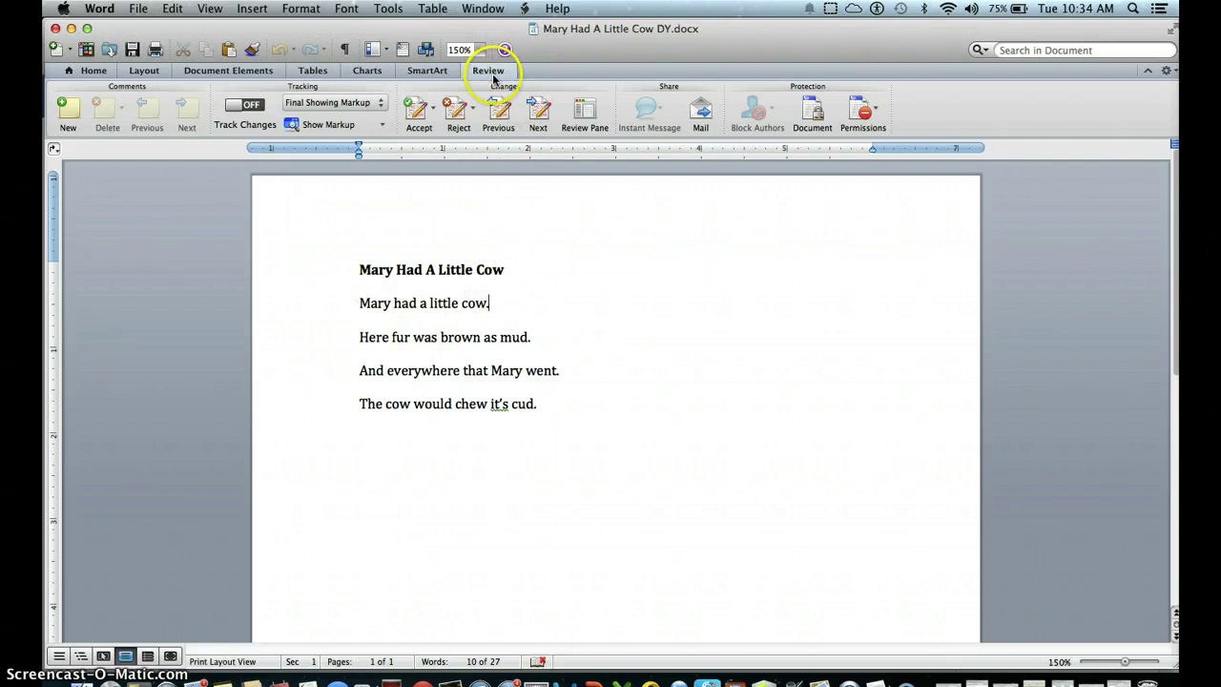
click(71, 109)
click(945, 251)
text(I really like the fact that it)
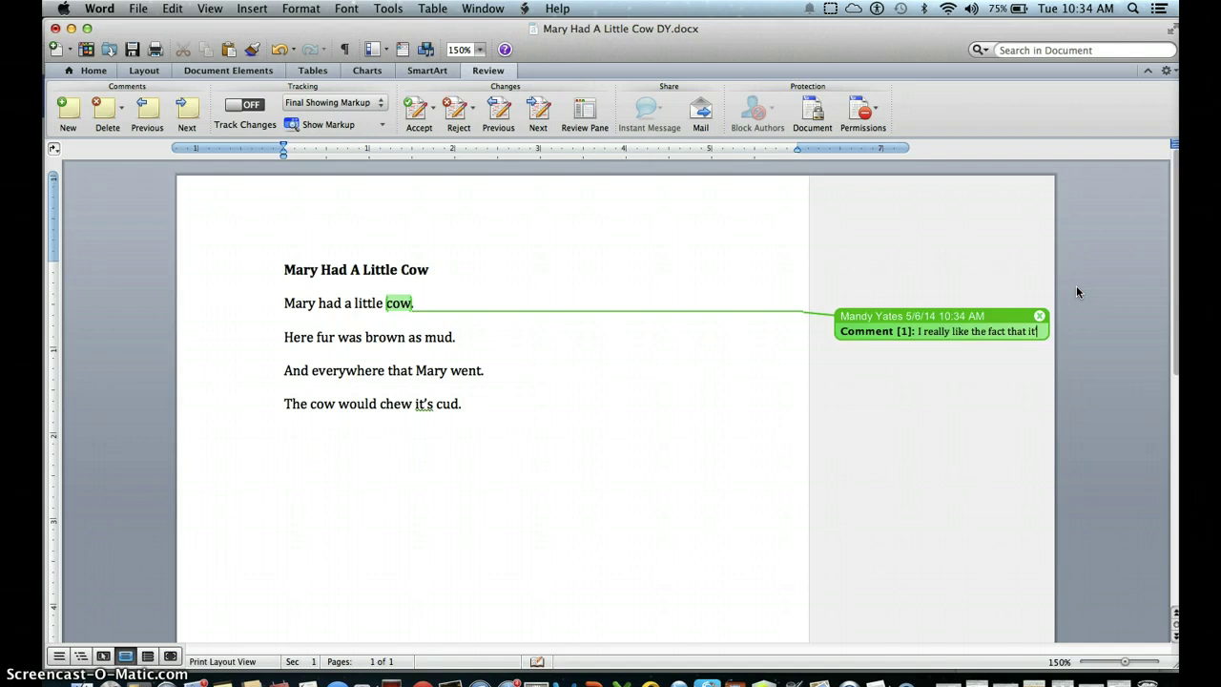
text('s a cow.)
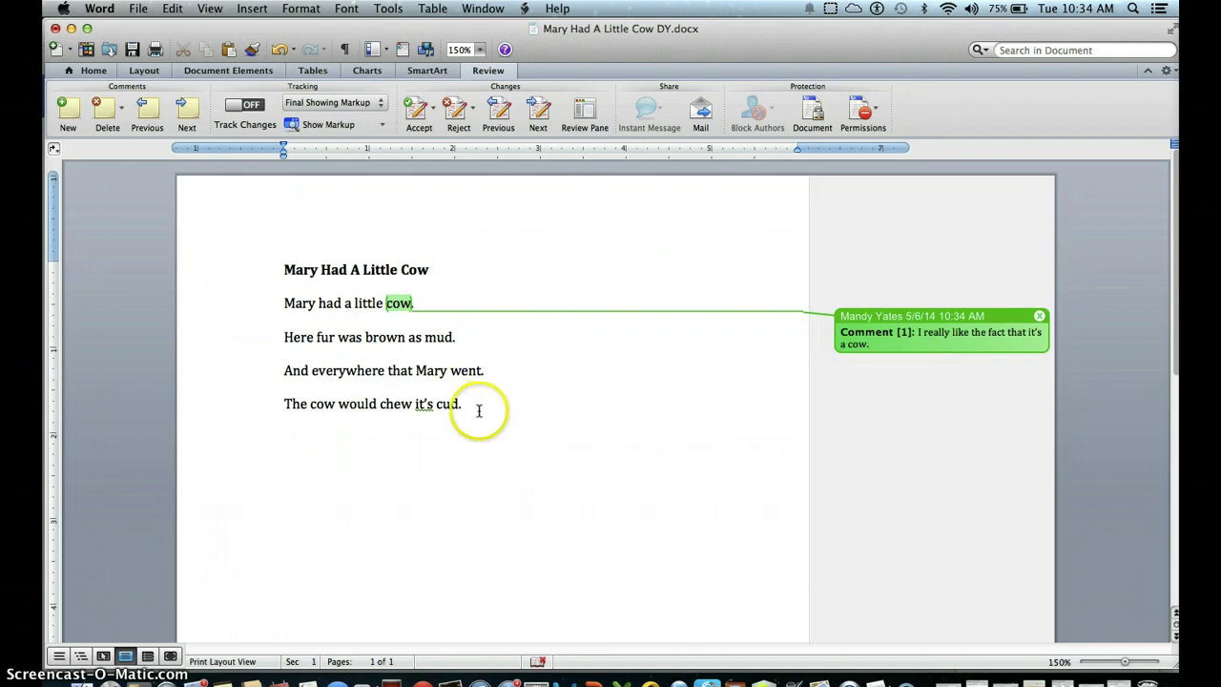
Step: Add a second comment, 'Nice Rhyme!', on 'cud.' in the last line
click(468, 408)
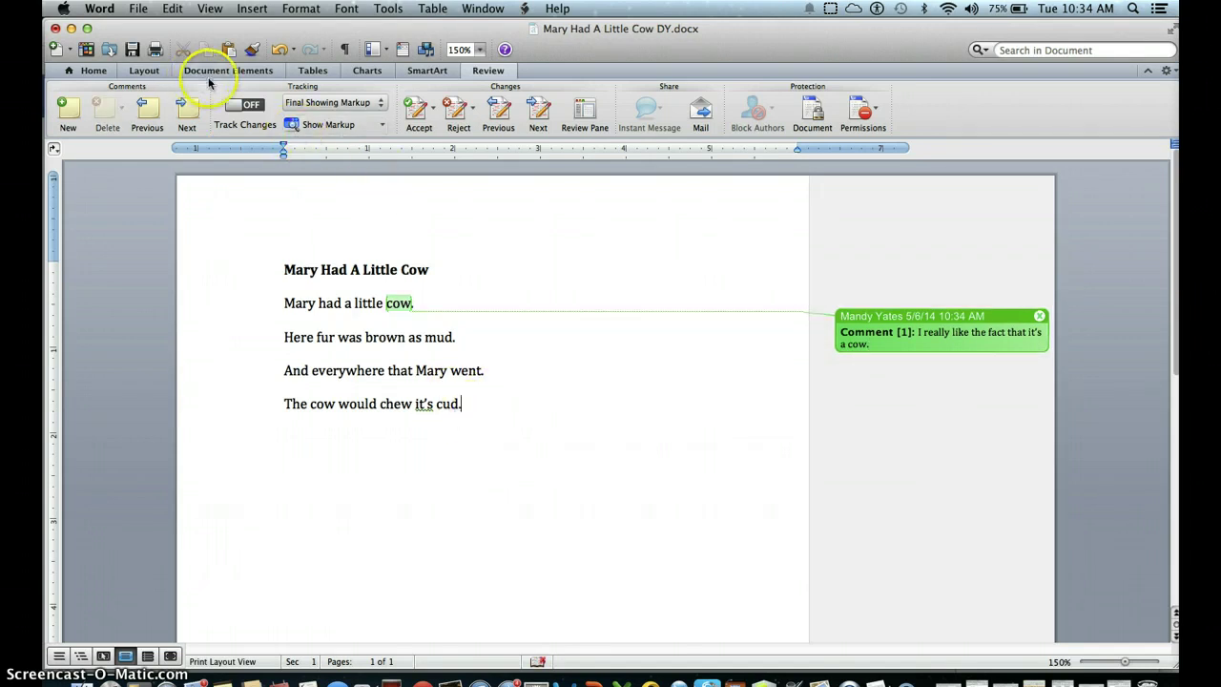
click(59, 102)
text(Nic)
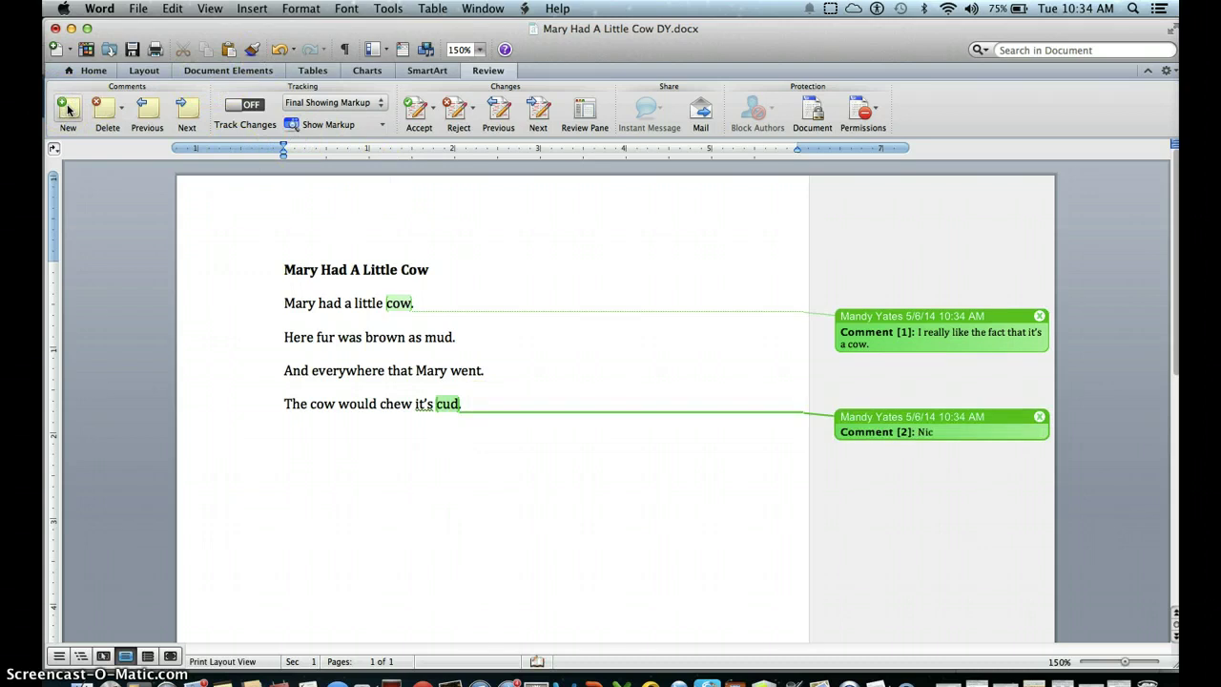
text(e Rhyme!)
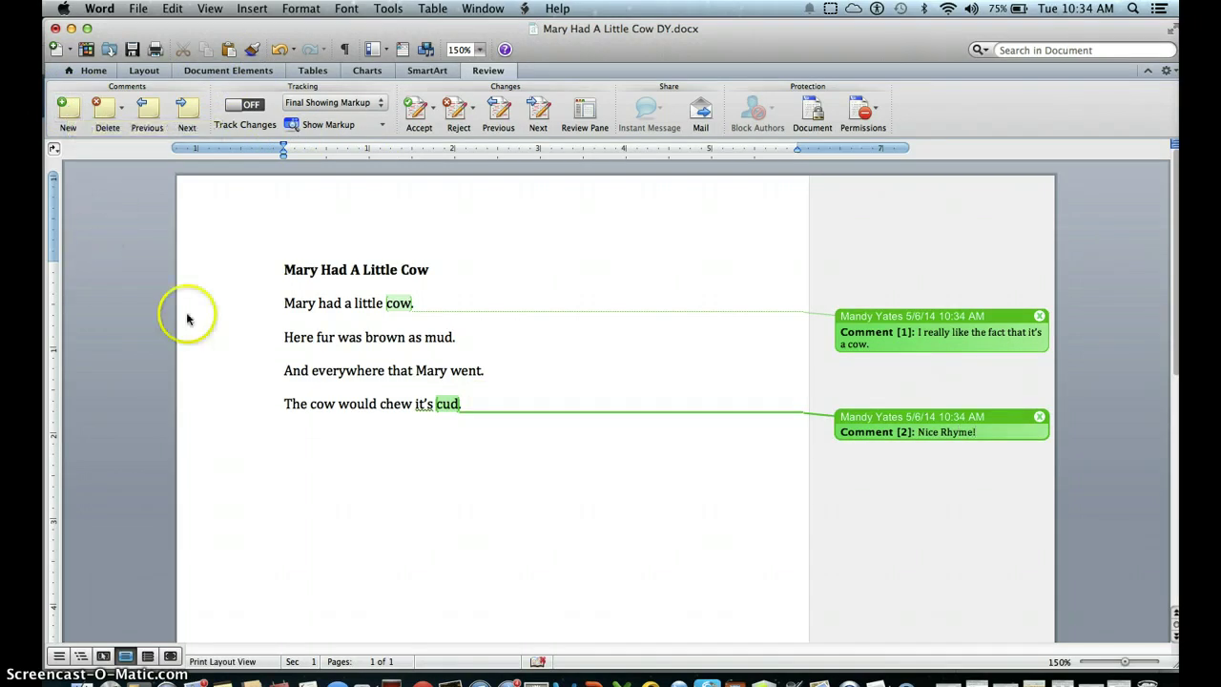
Step: Add 'This sounds like a fantastic manuscript…can't wait to see the revisions.' below the poem
click(327, 487)
text(This sounds like a fantastic manuscript…can’t wait to see the revisions.)
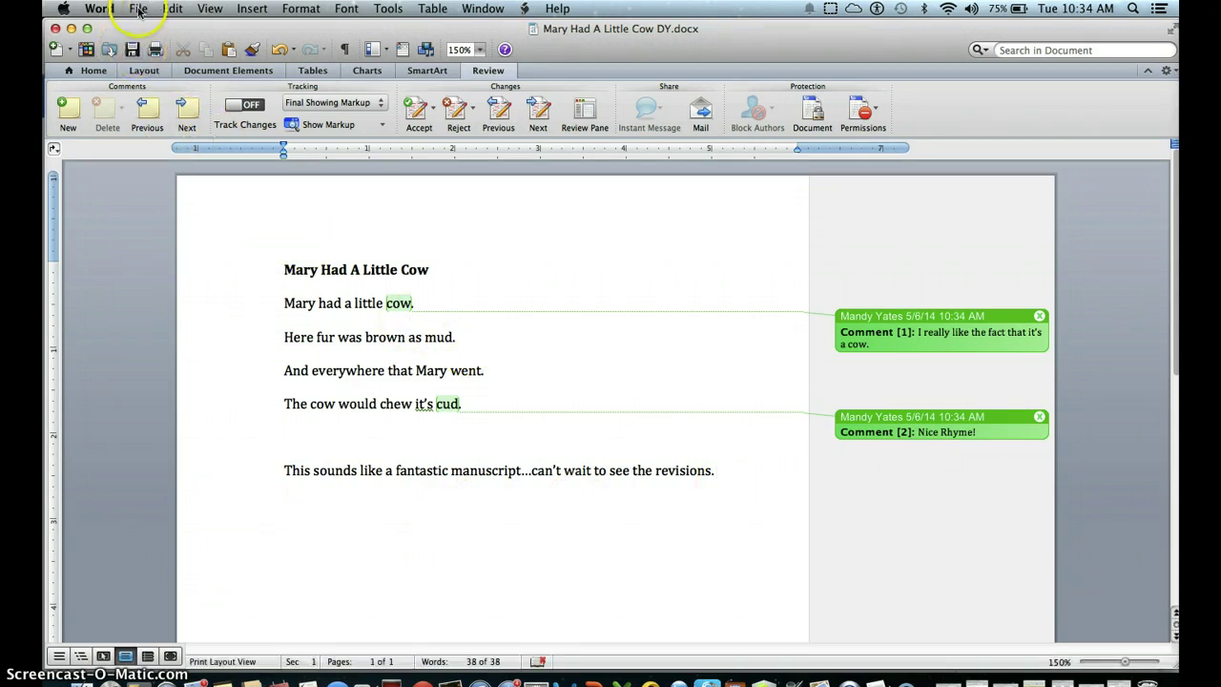
click(139, 12)
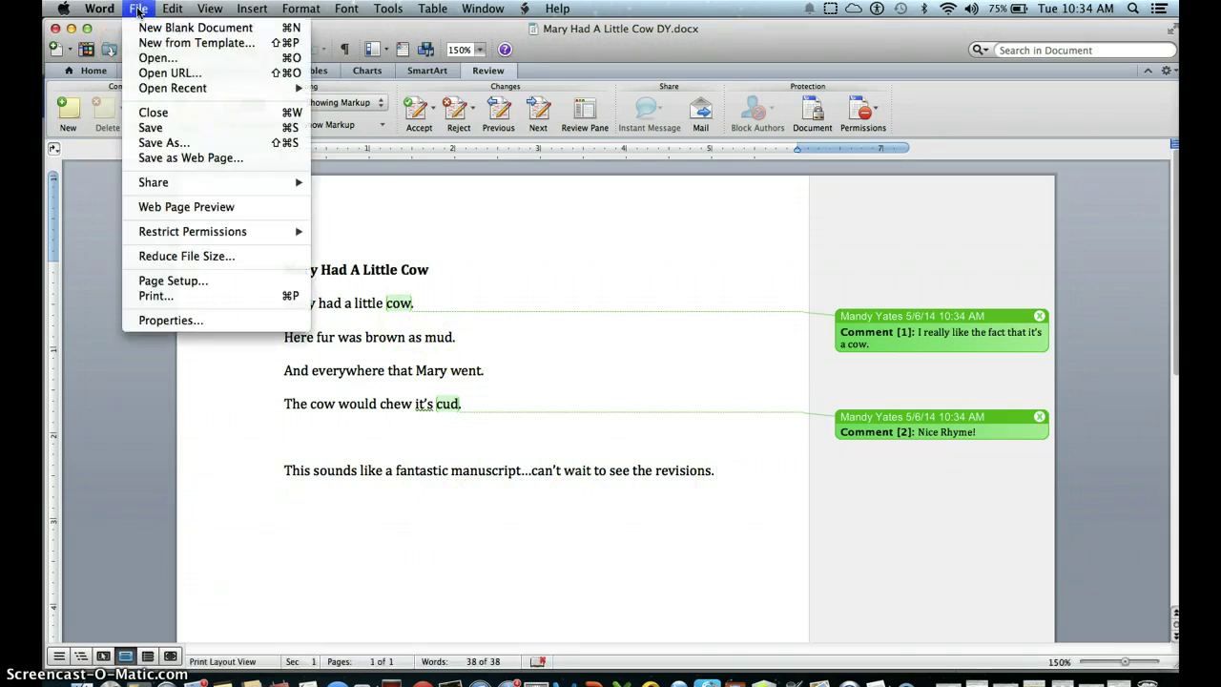
click(159, 142)
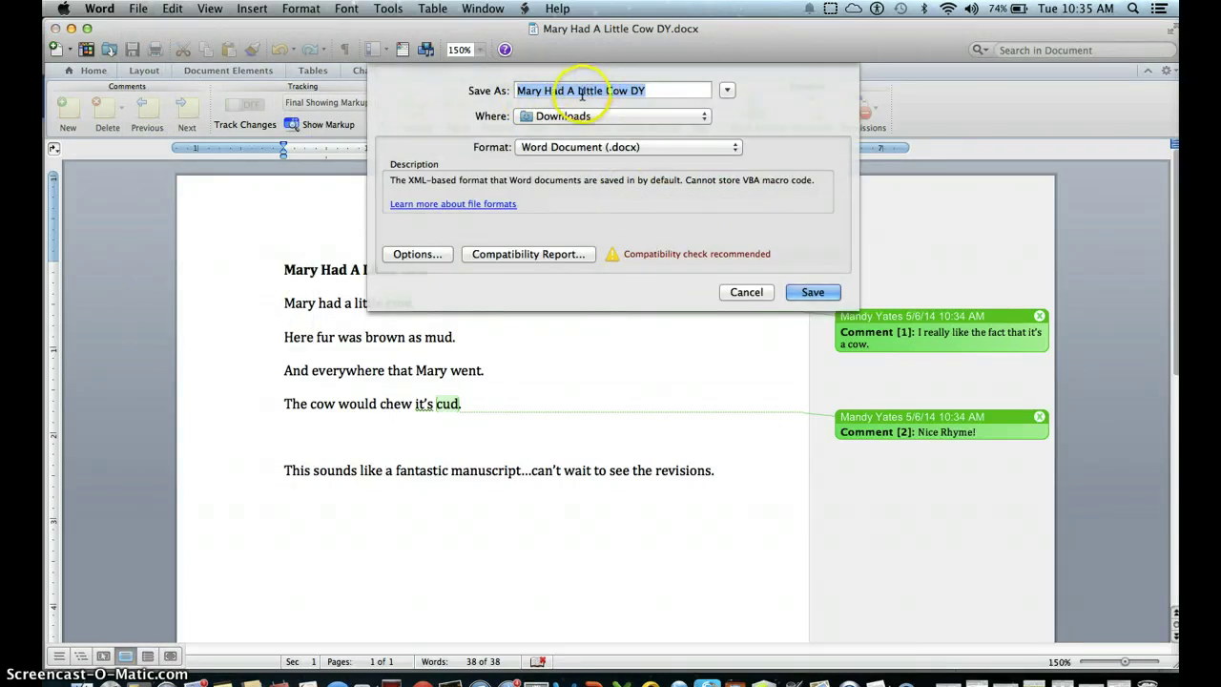
click(648, 91)
text(Yates)
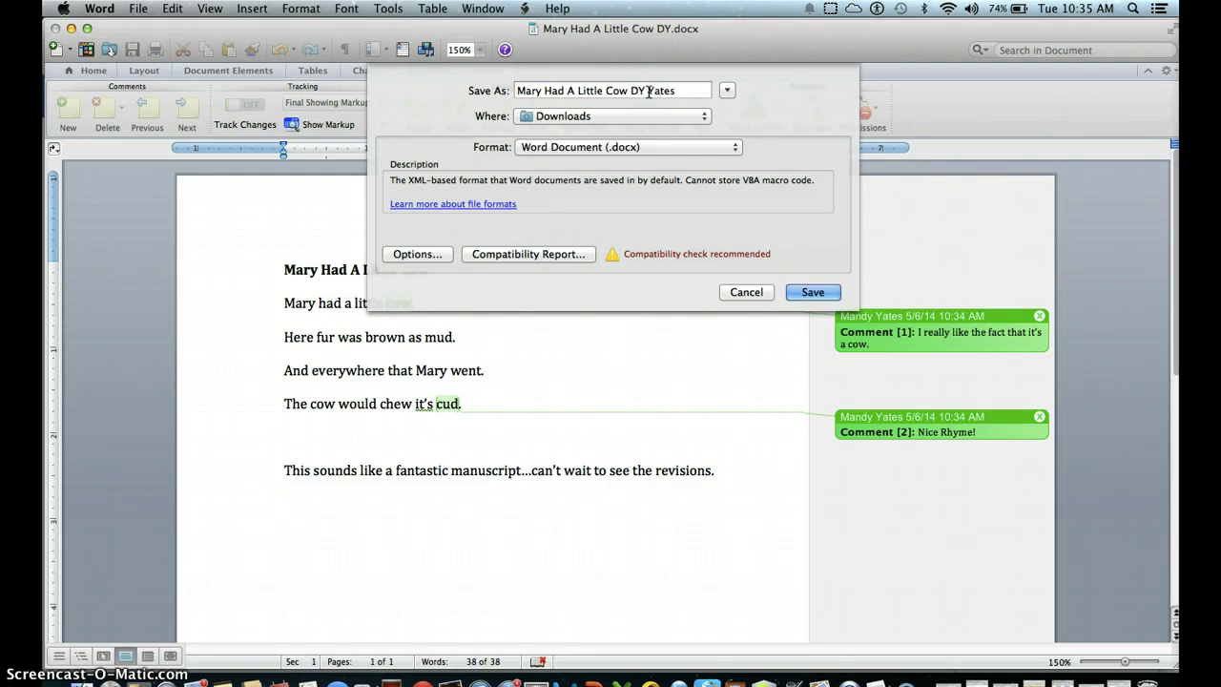
click(551, 116)
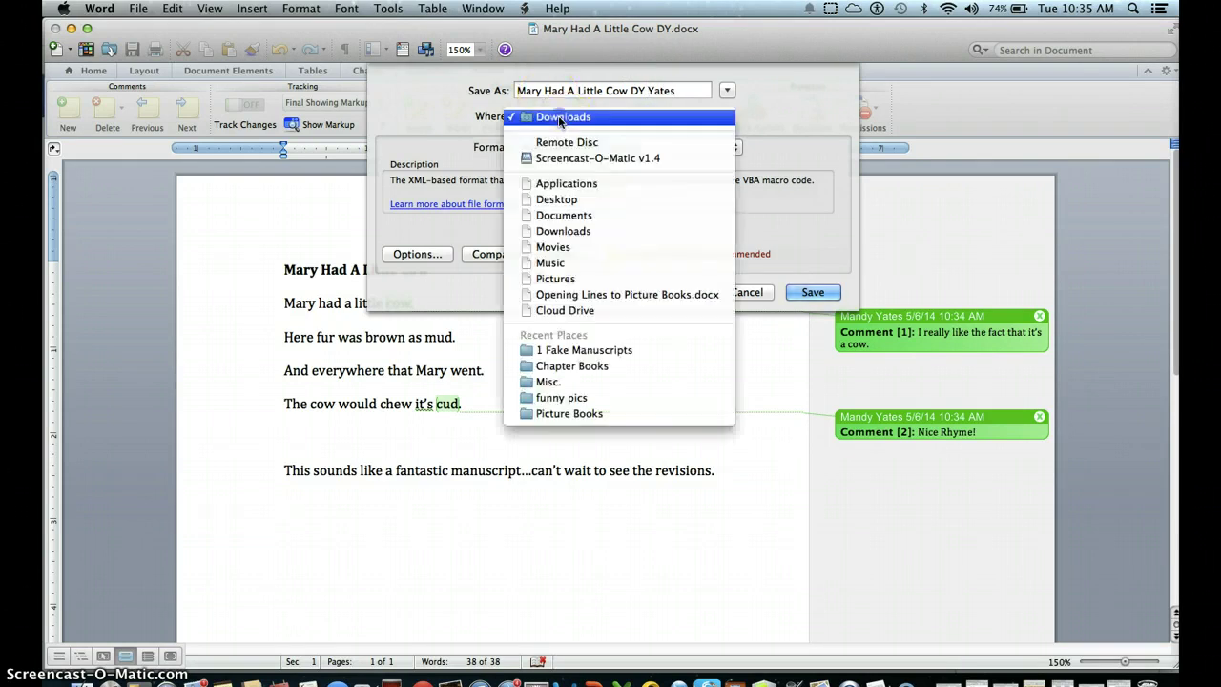
click(557, 198)
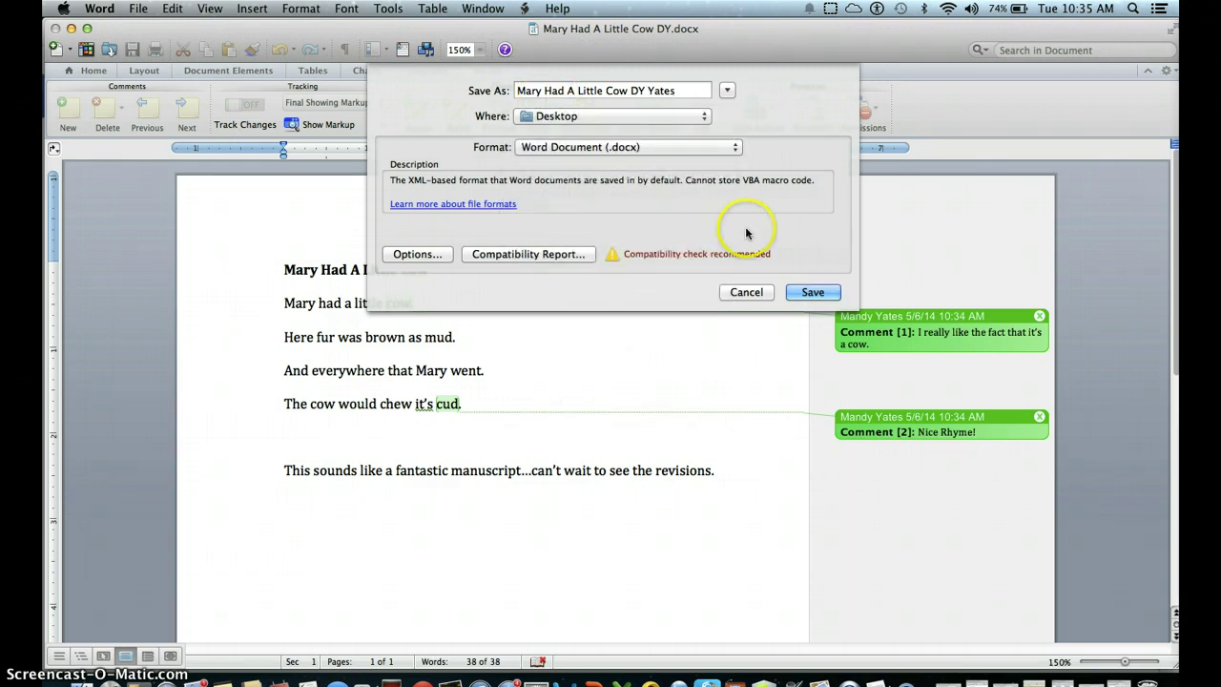
click(811, 291)
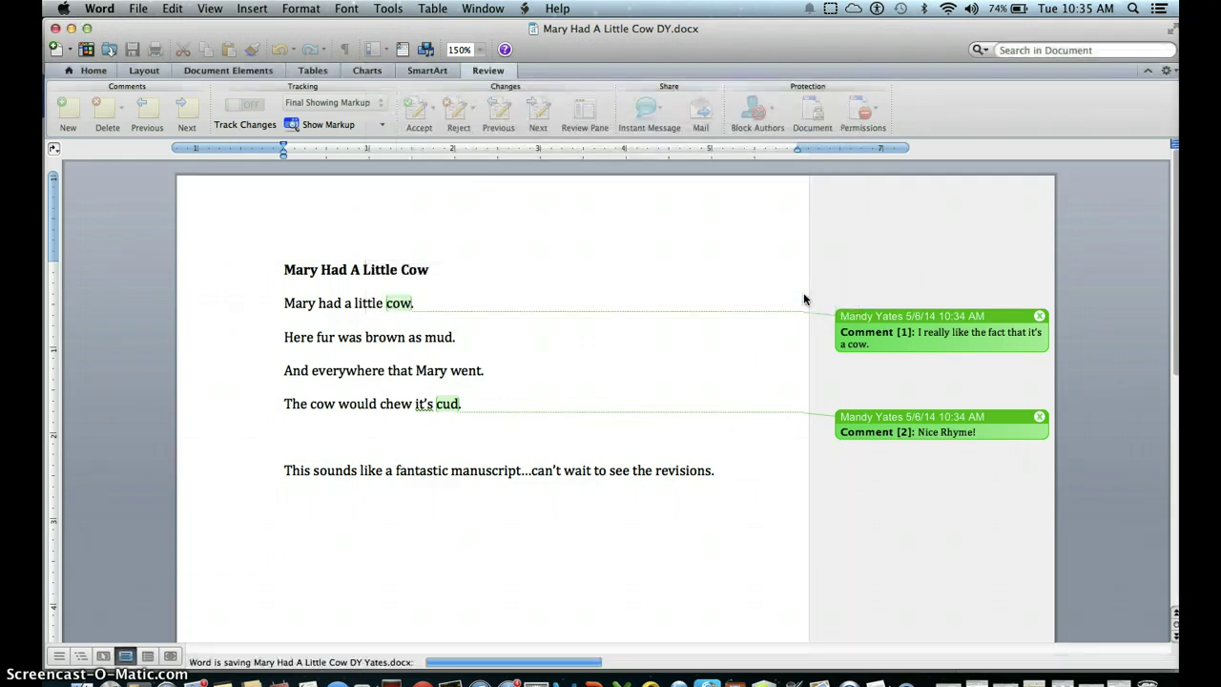
Step: Close Word and return to the Fake Critique Group's main page in Chrome
click(56, 30)
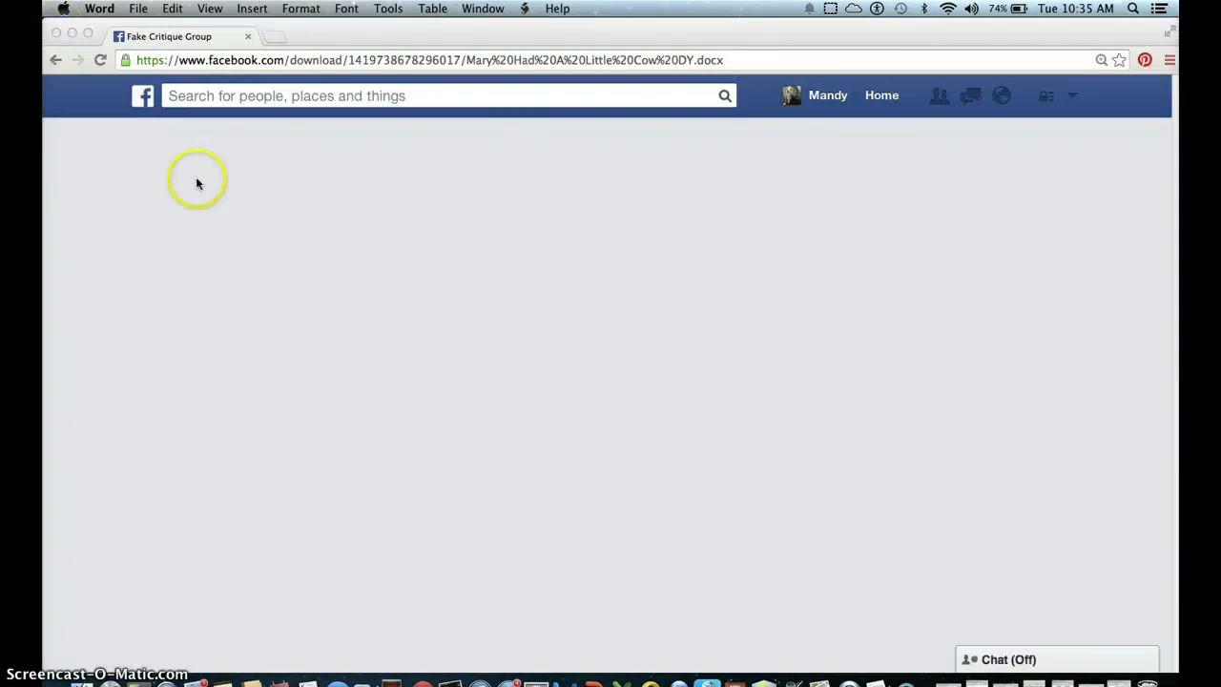
click(158, 235)
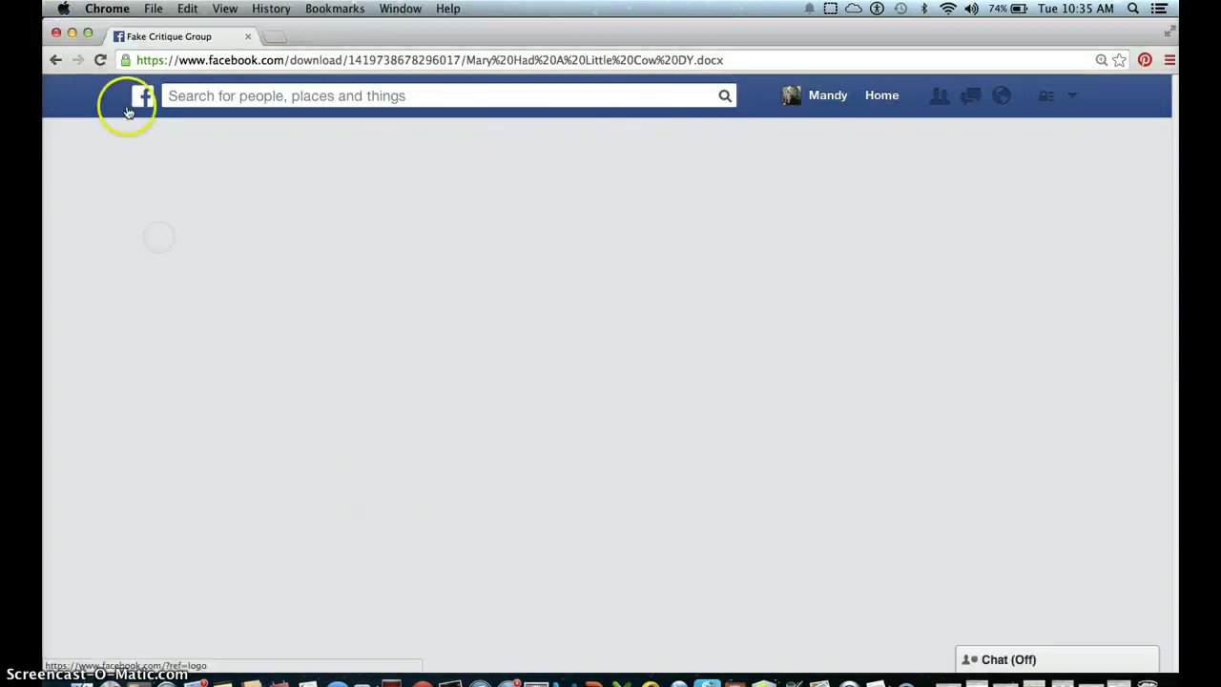
click(55, 60)
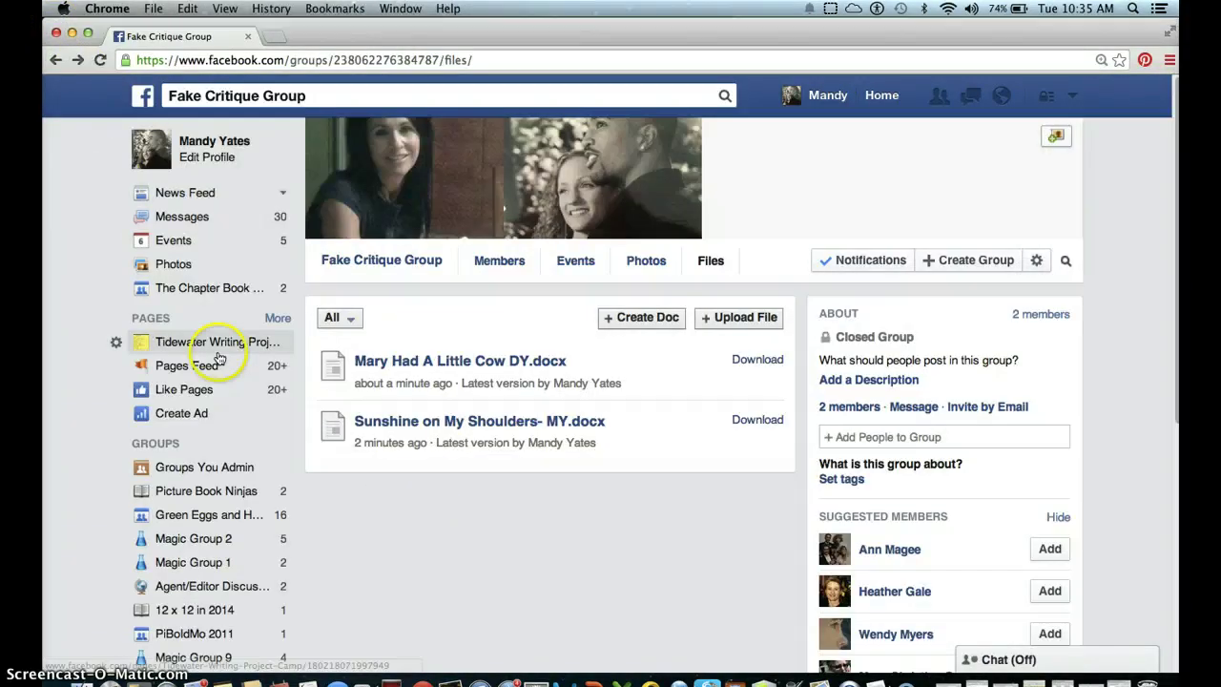
click(417, 263)
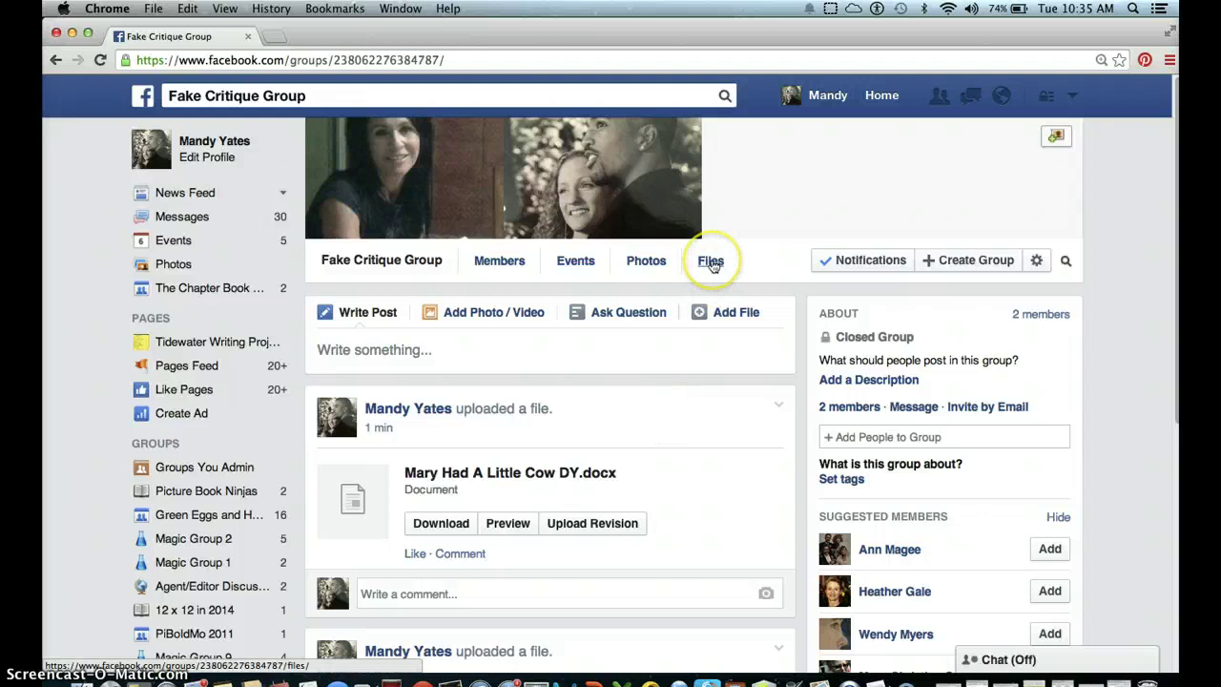
Step: Attach the Desktop file Mary Had A Little Cow DY Yates to a new group post
click(721, 313)
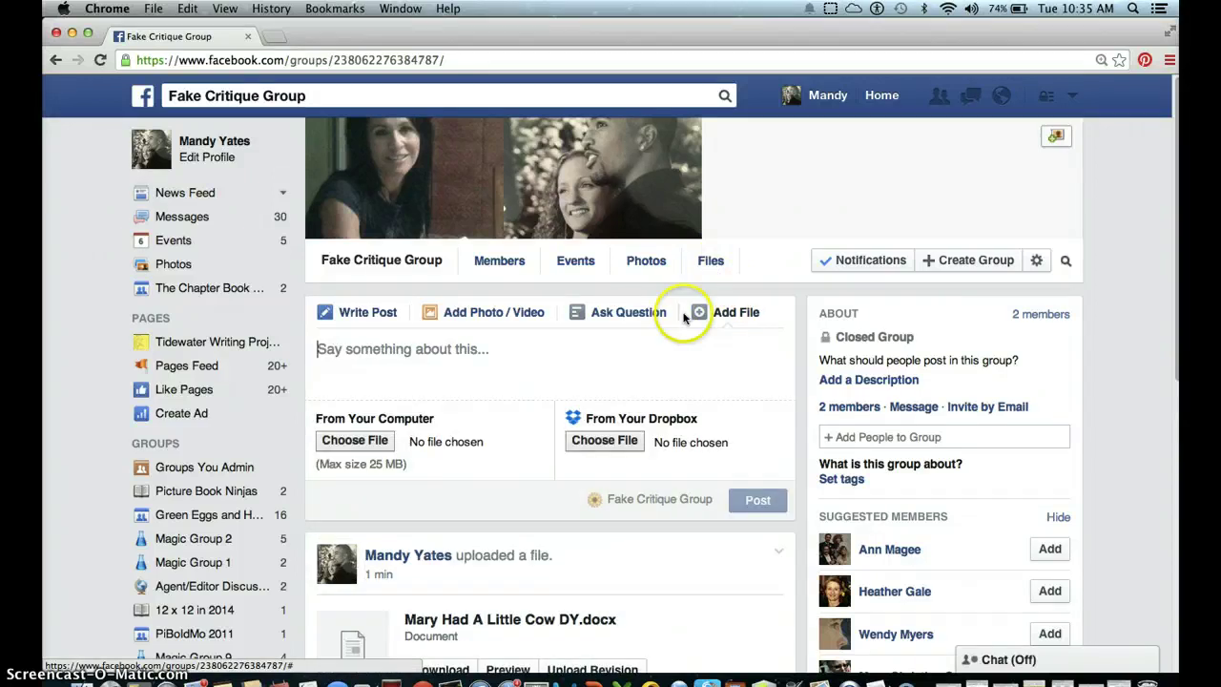
click(348, 442)
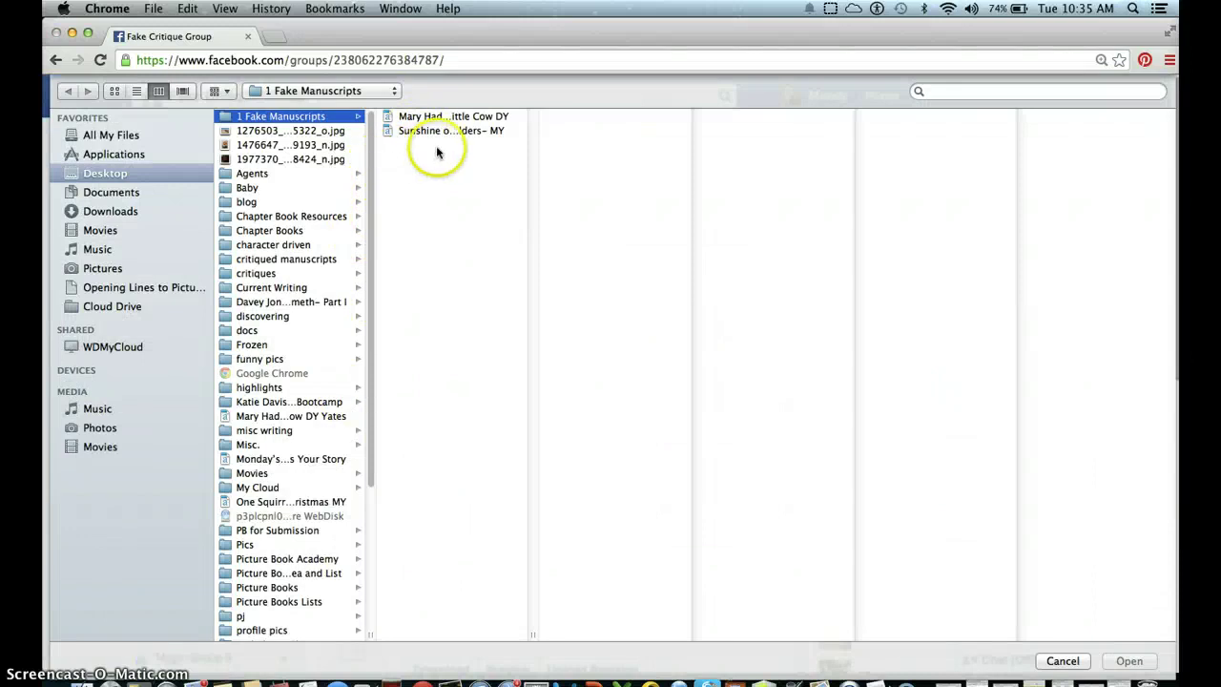
click(368, 233)
drag(368, 233, 364, 434)
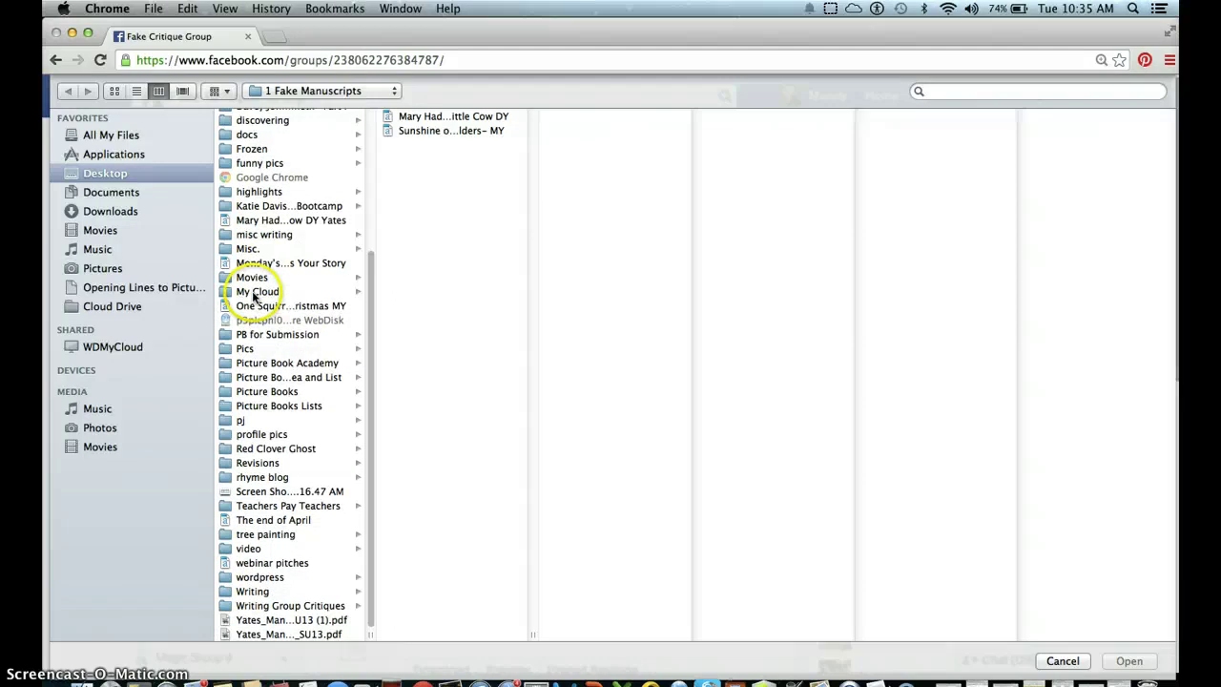
click(270, 221)
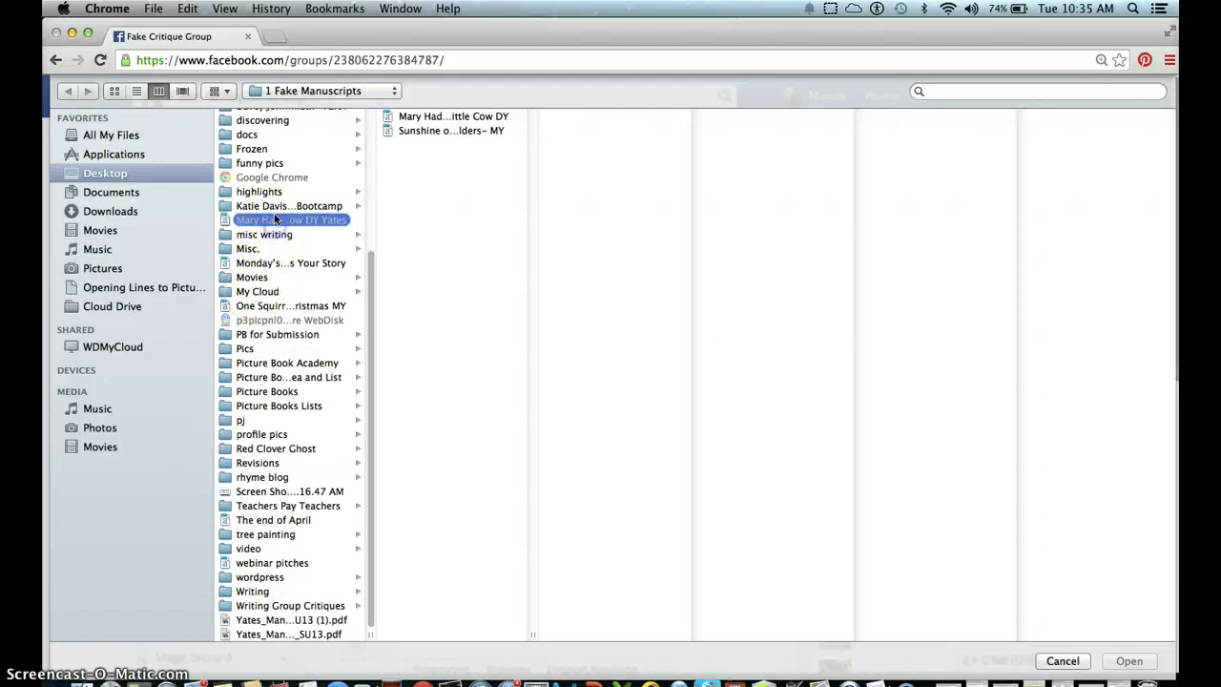
click(267, 222)
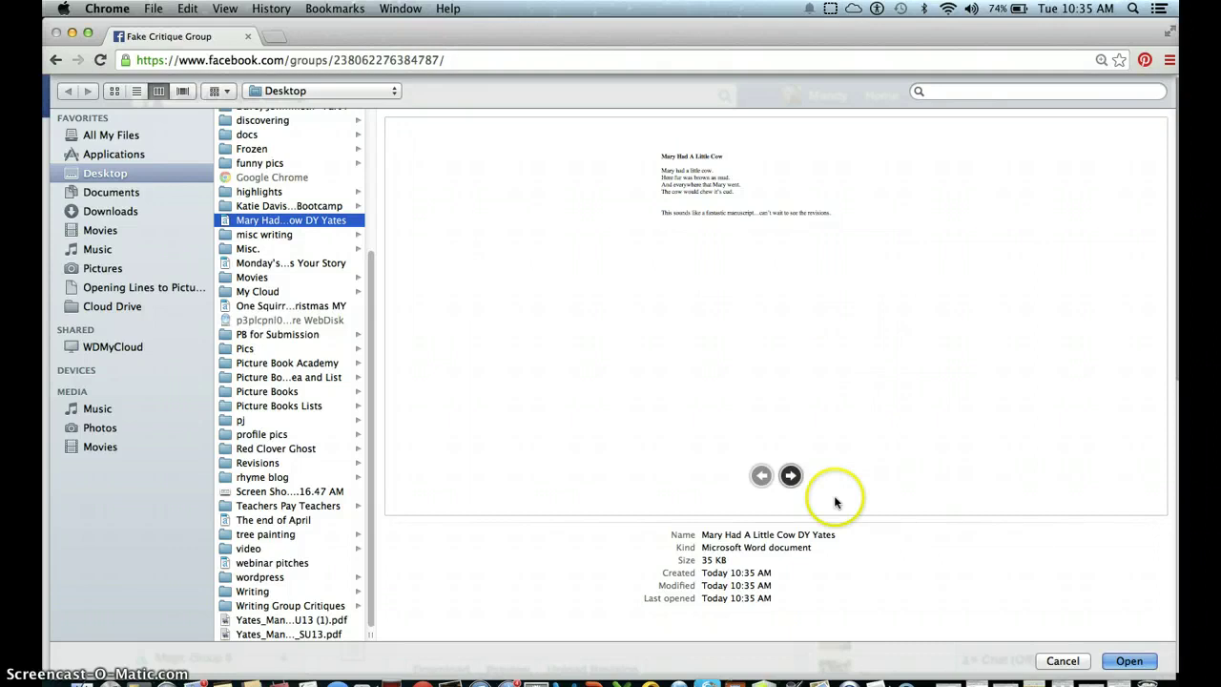
click(1135, 660)
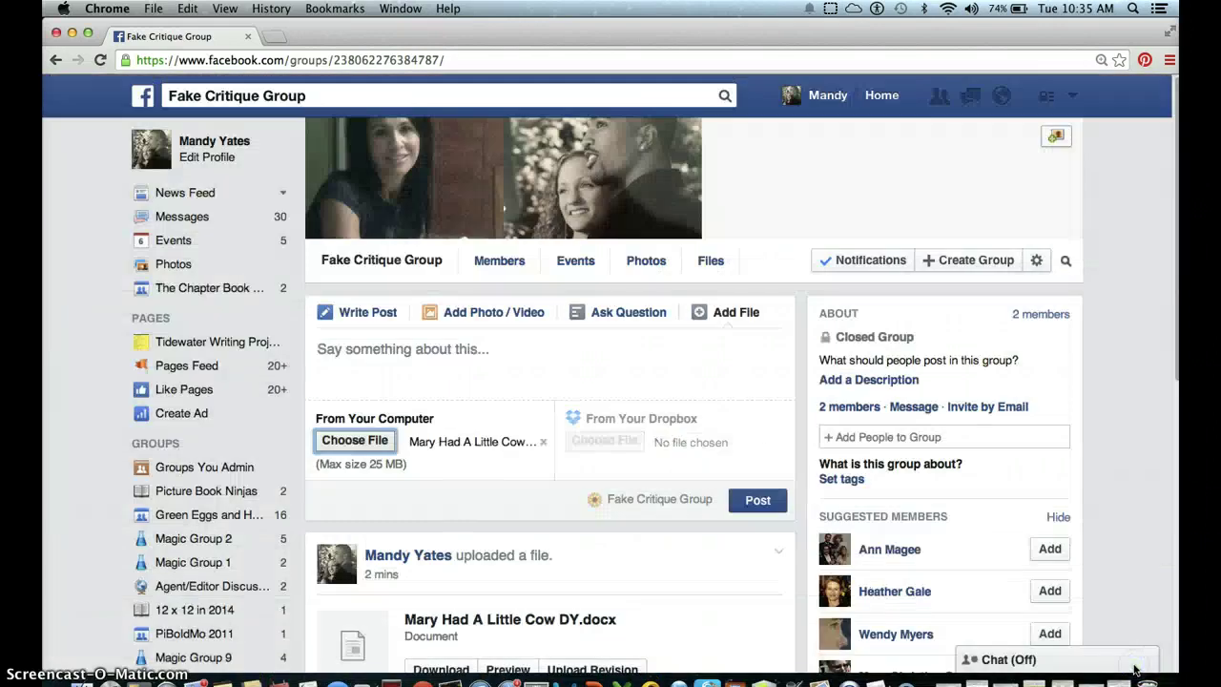
Step: Publish the post with a note greeting the author, praising the story and introducing the critique
click(380, 351)
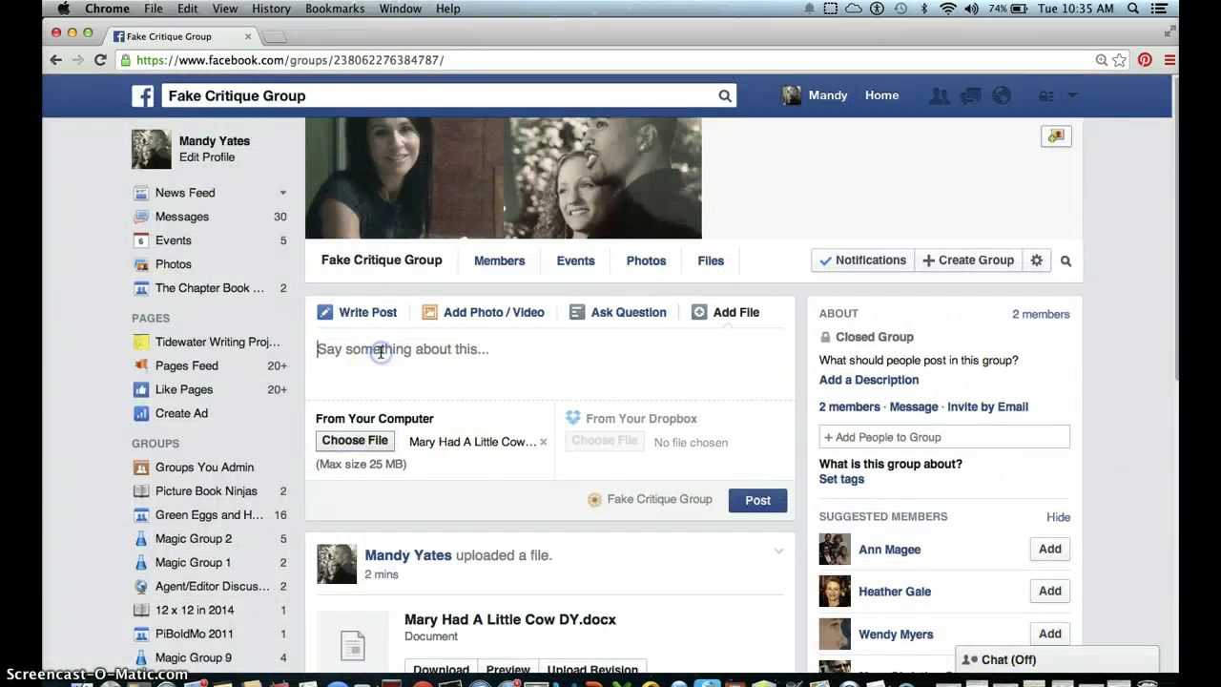
text(Hey Daw)
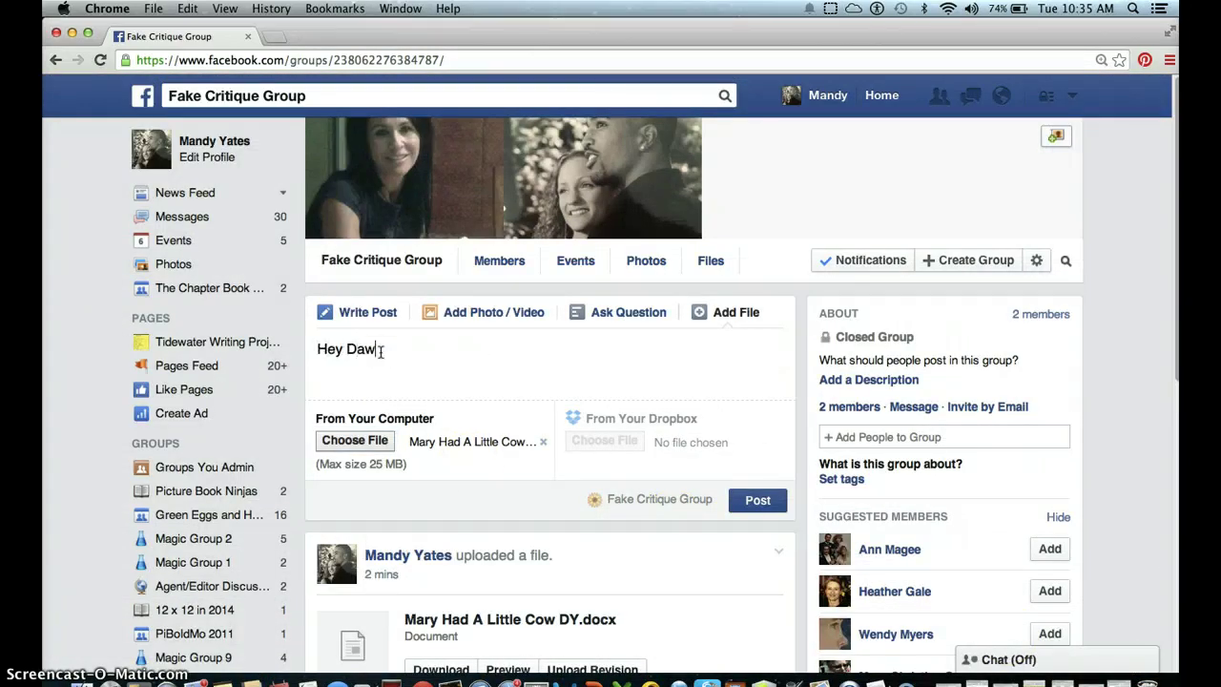
text(n!n)
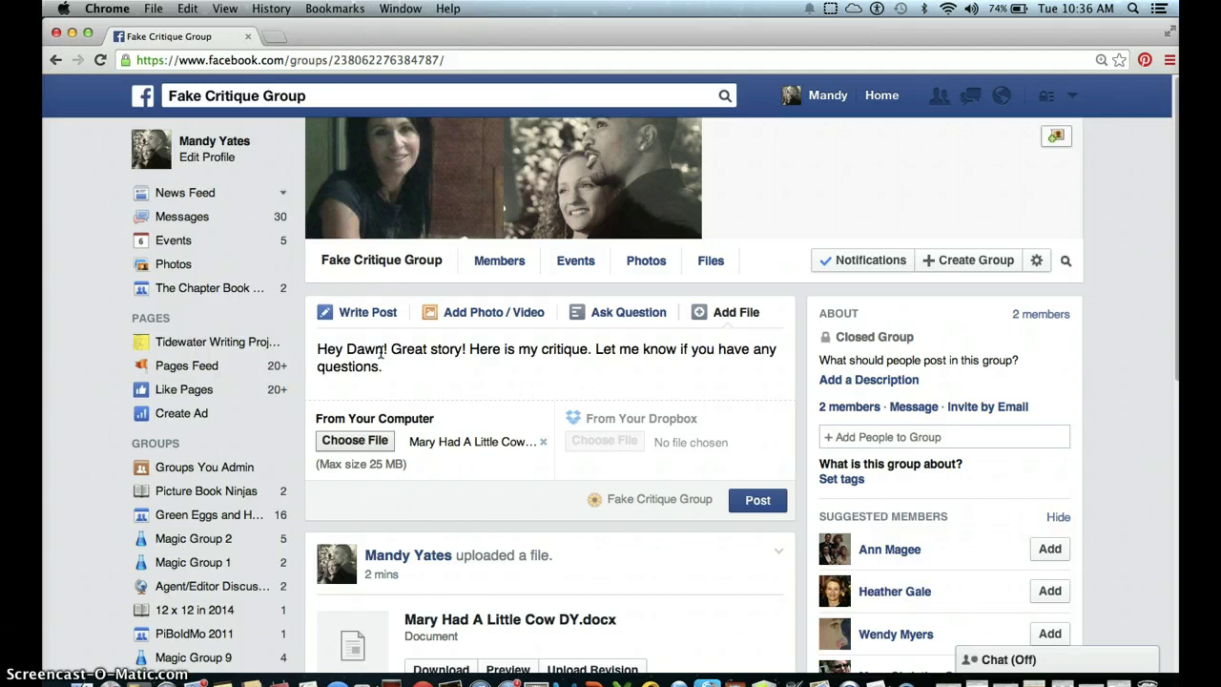
click(751, 501)
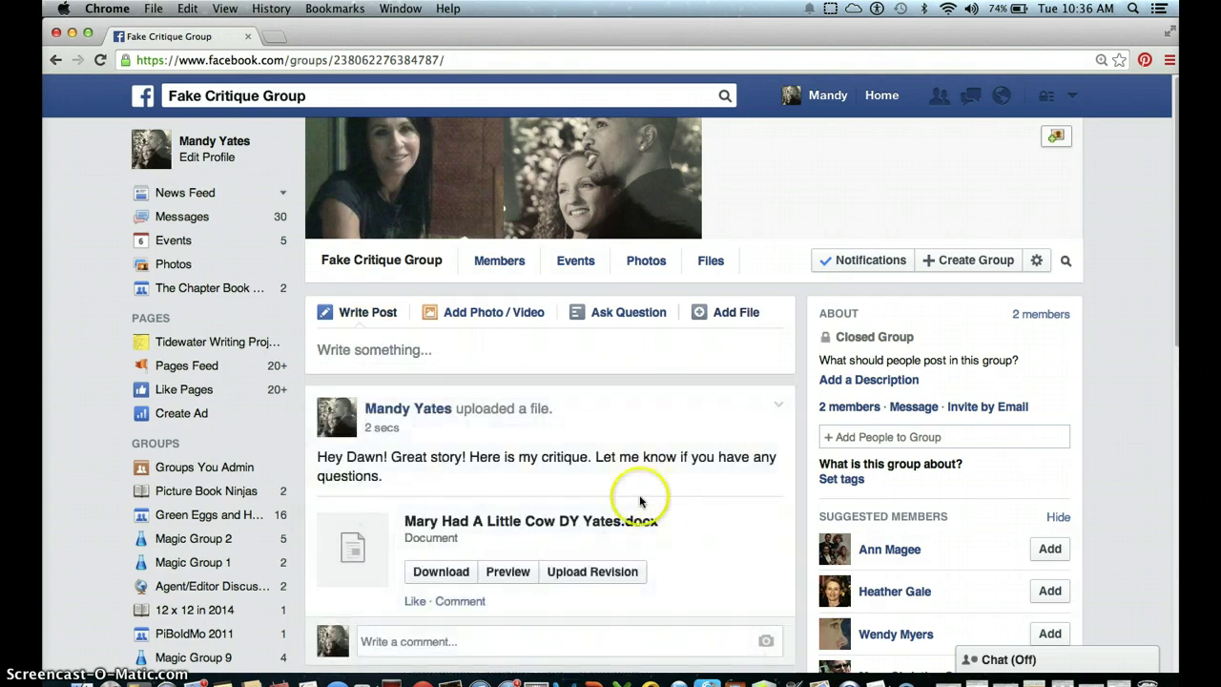
Step: Scroll the group feed to check the new critique post with the renamed manuscript, then return to the top
scroll(670, 456, down, 4)
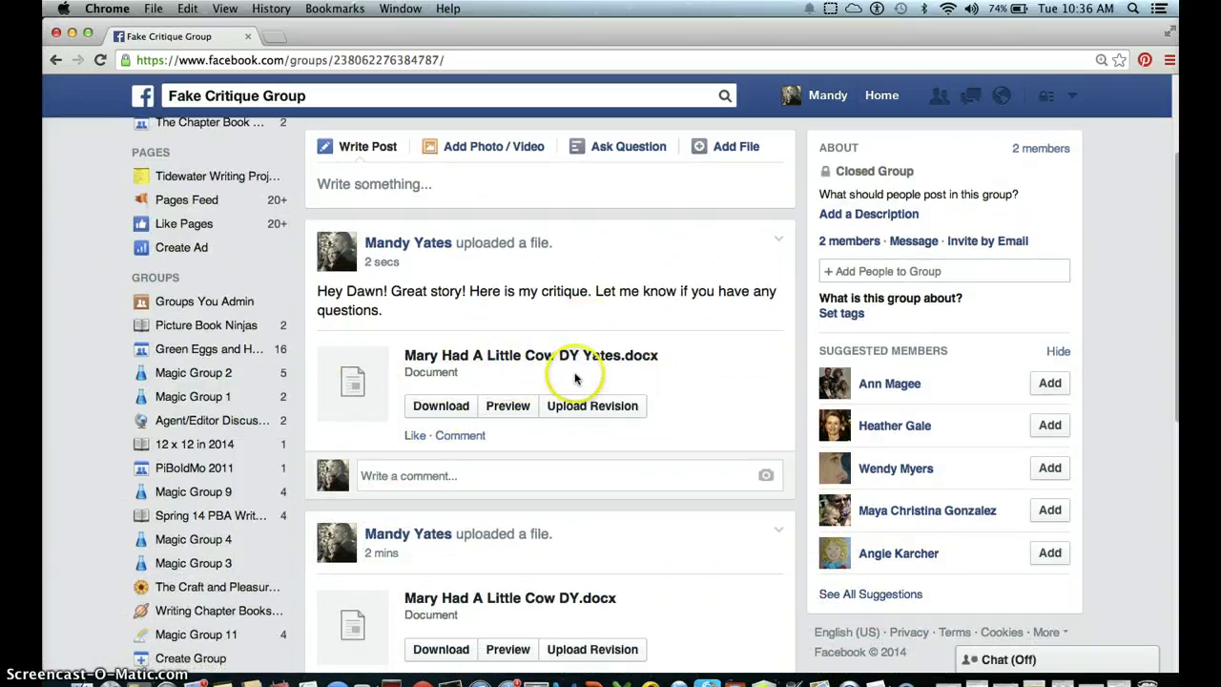
scroll(724, 398, up, 2)
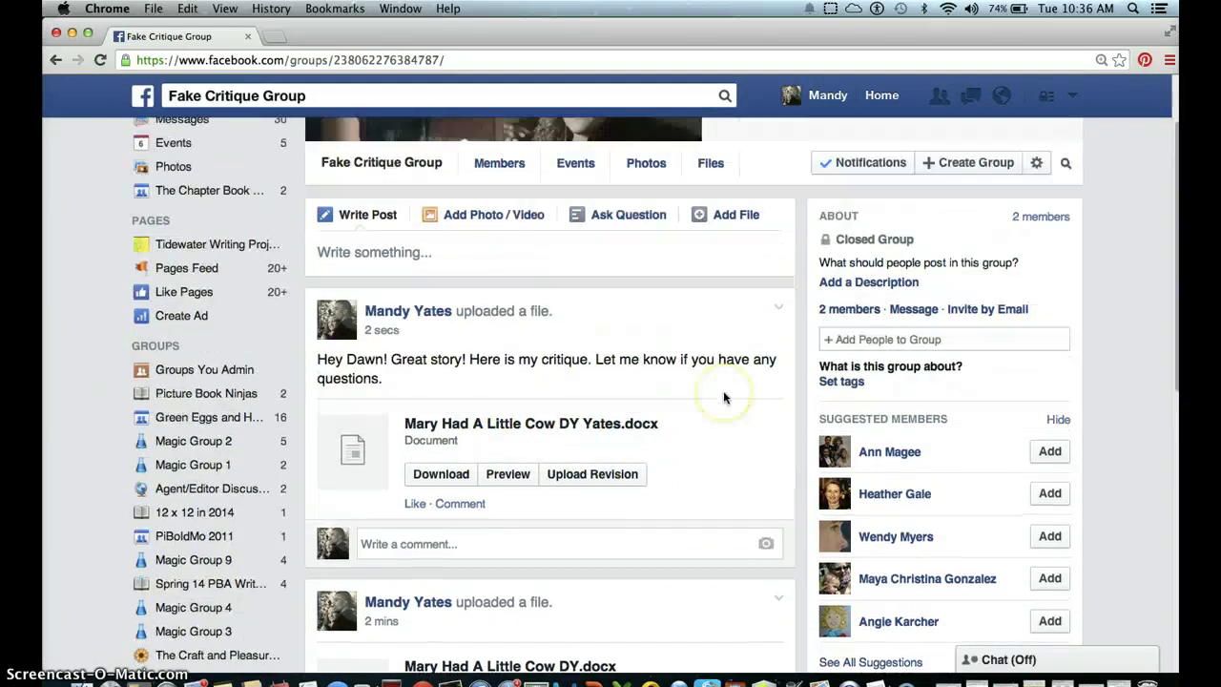
scroll(724, 398, up, 2)
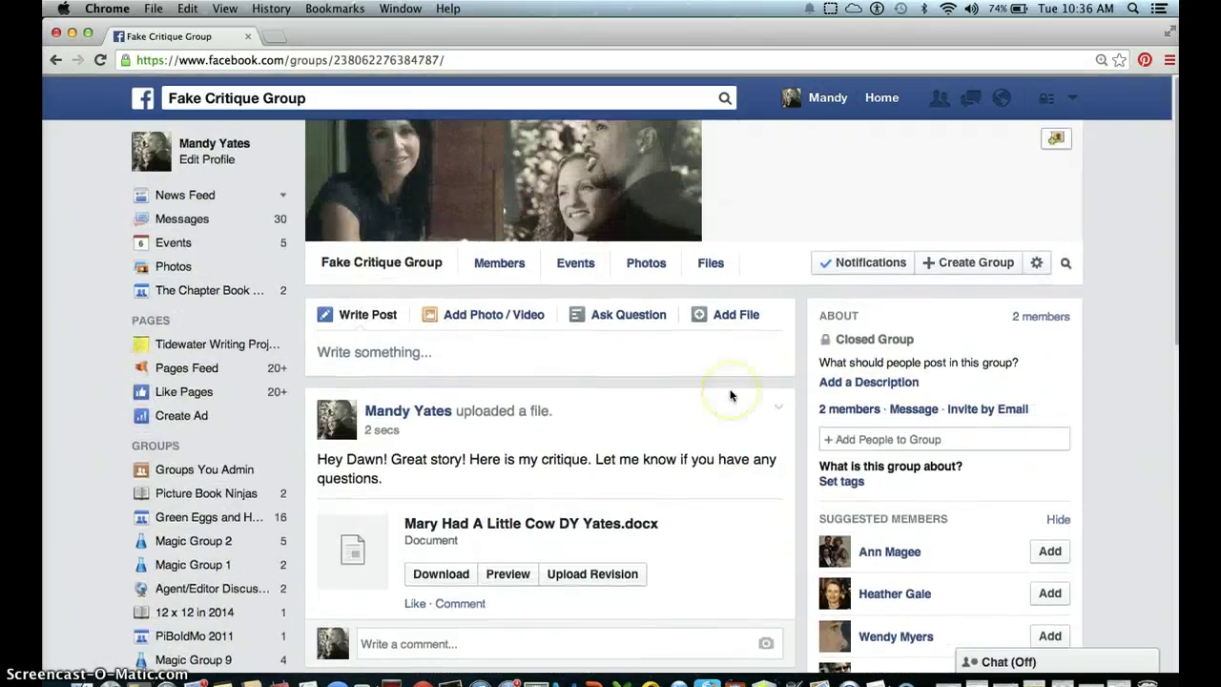
scroll(727, 397, up, 1)
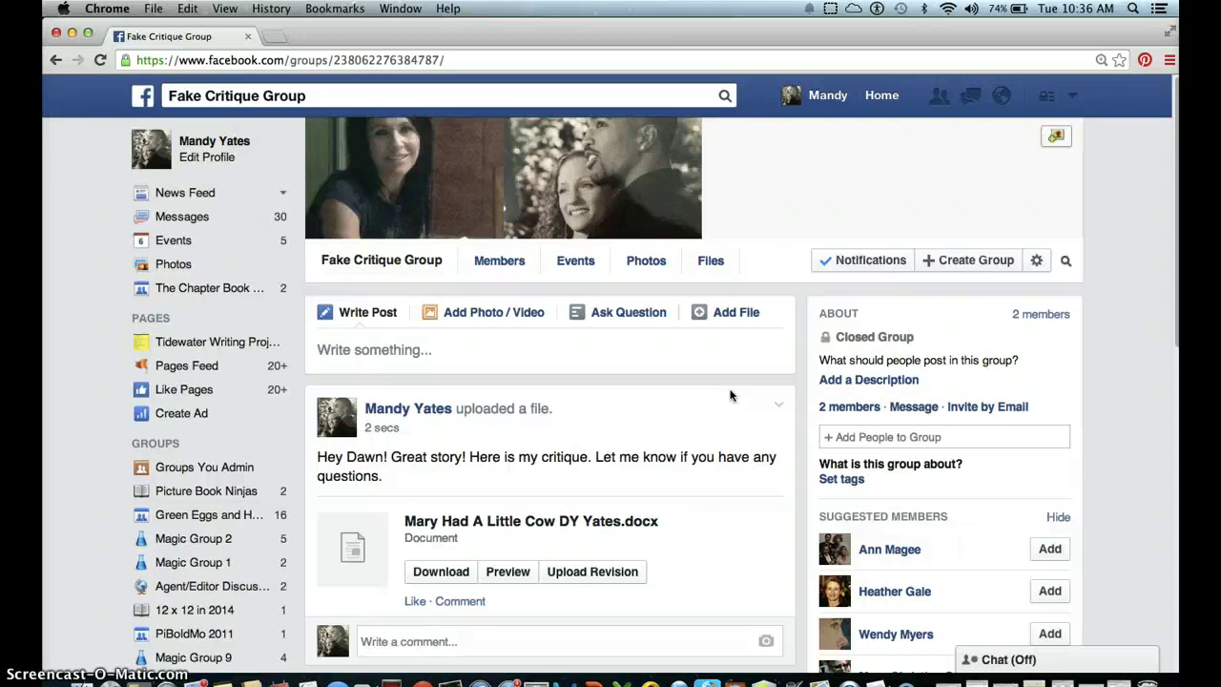